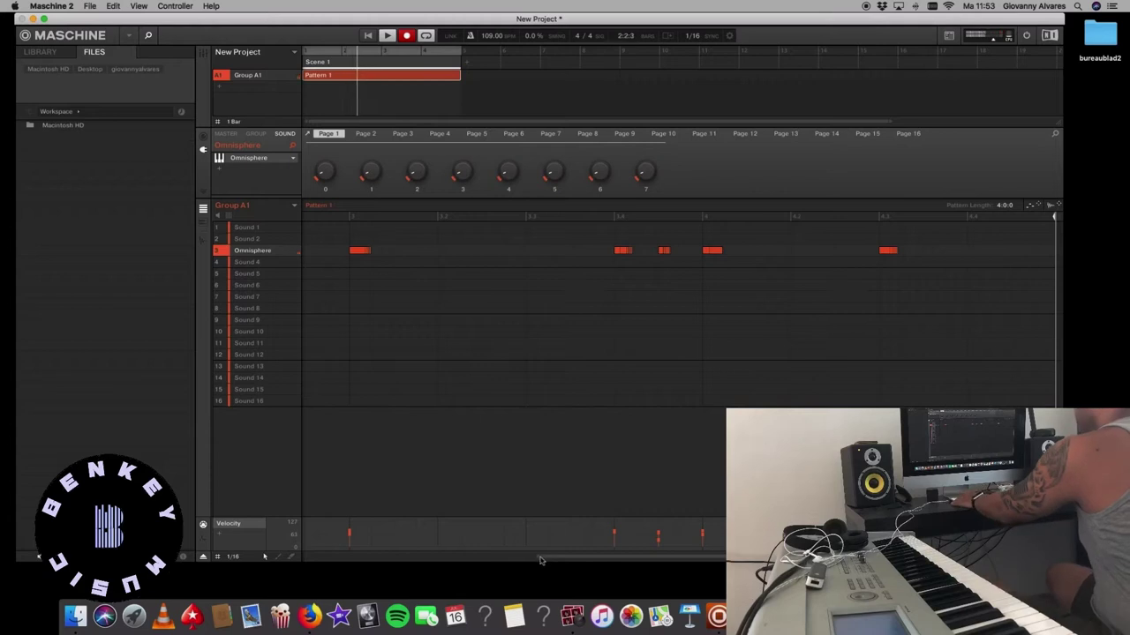
- Load Spectrasonics Omnisphere (VST) on Sound 4 of Group A1 and choose the Synth Mono patch Happy Gaga Lead
drag(538, 556, 591, 395)
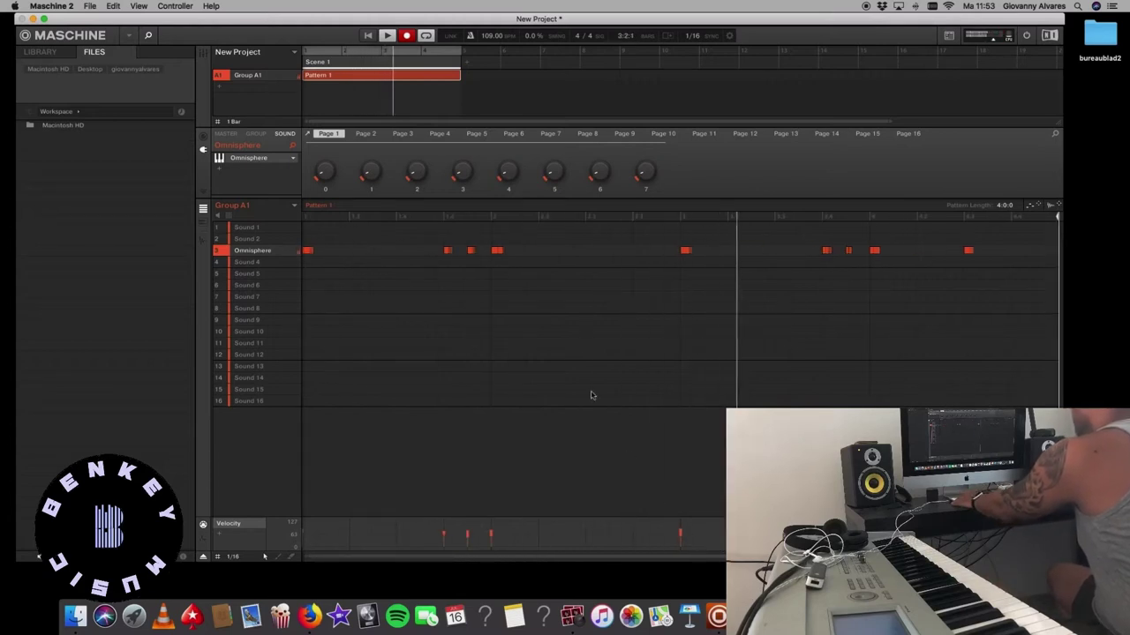
click(203, 221)
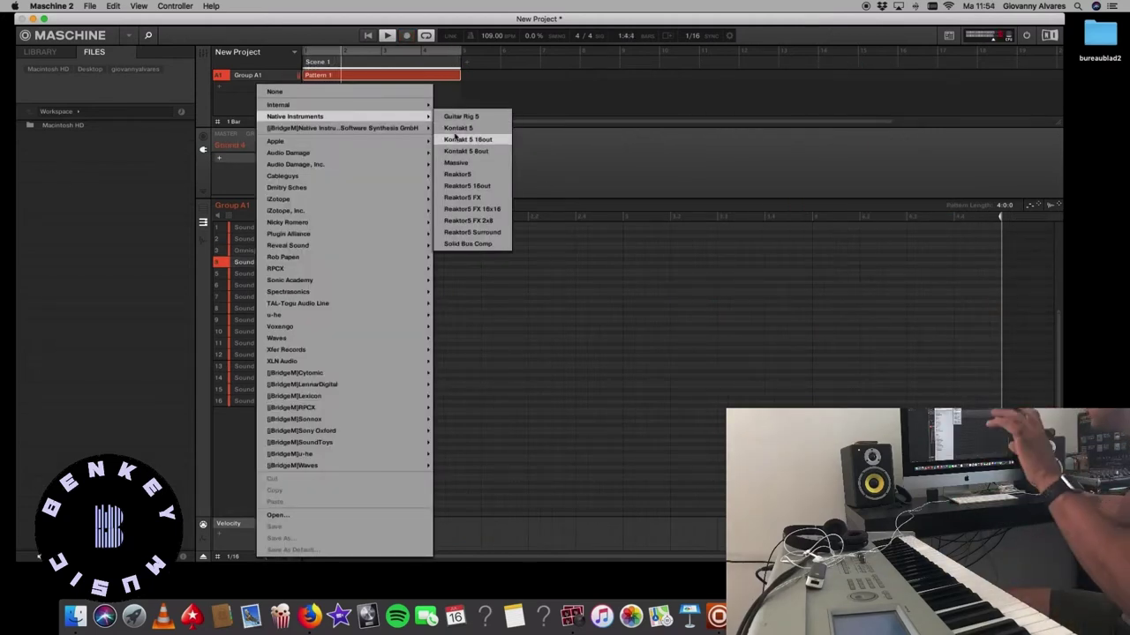
mouse_move(324, 239)
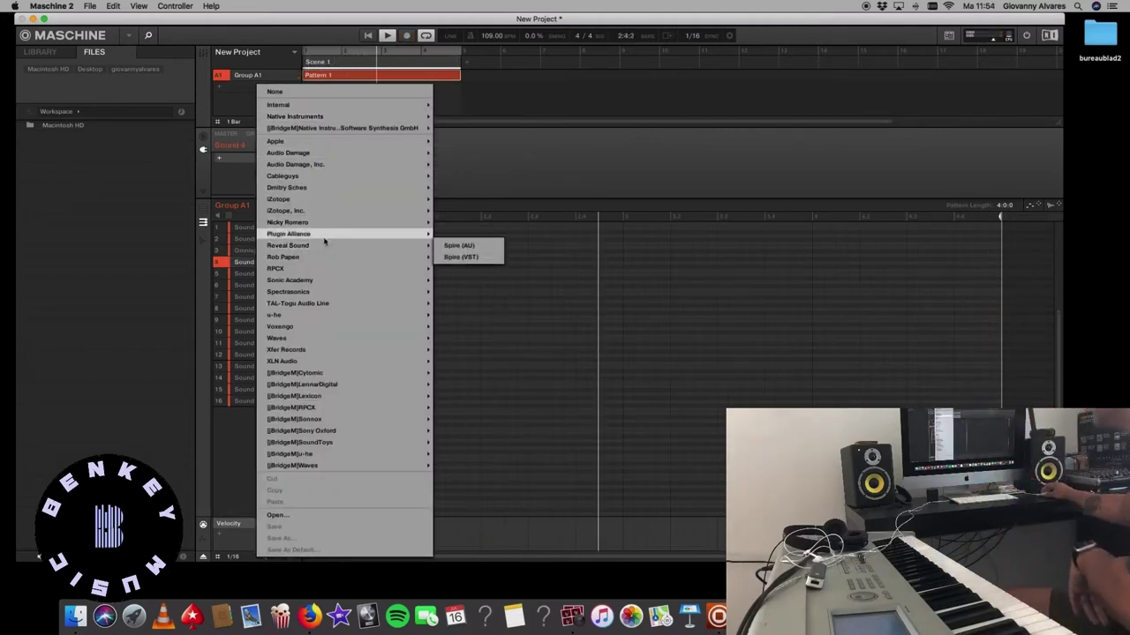
mouse_move(323, 290)
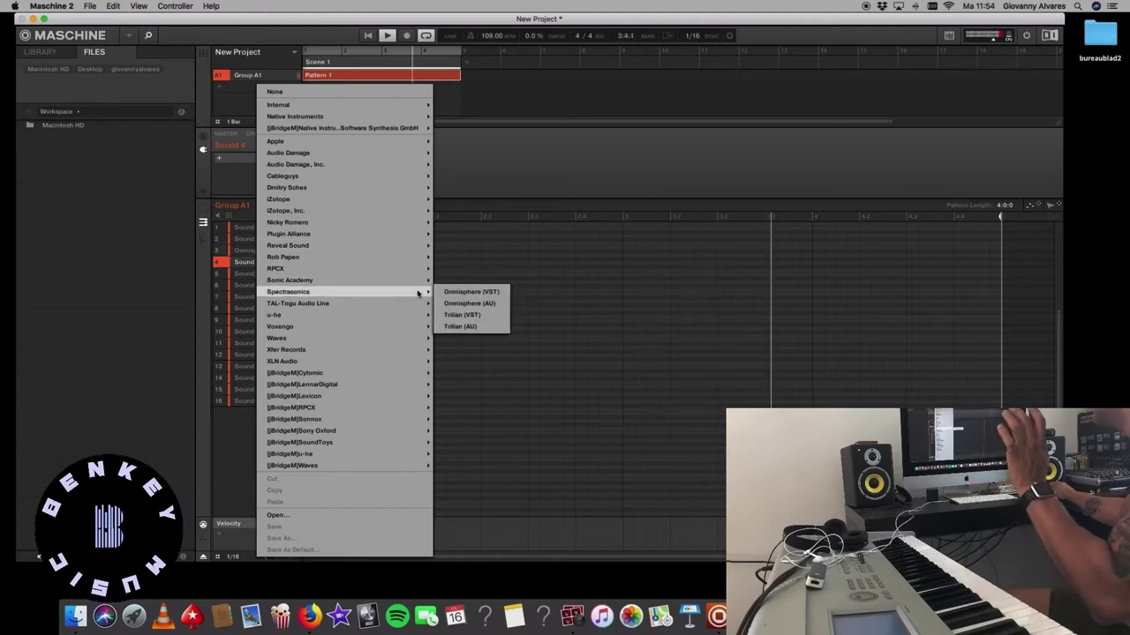
click(471, 291)
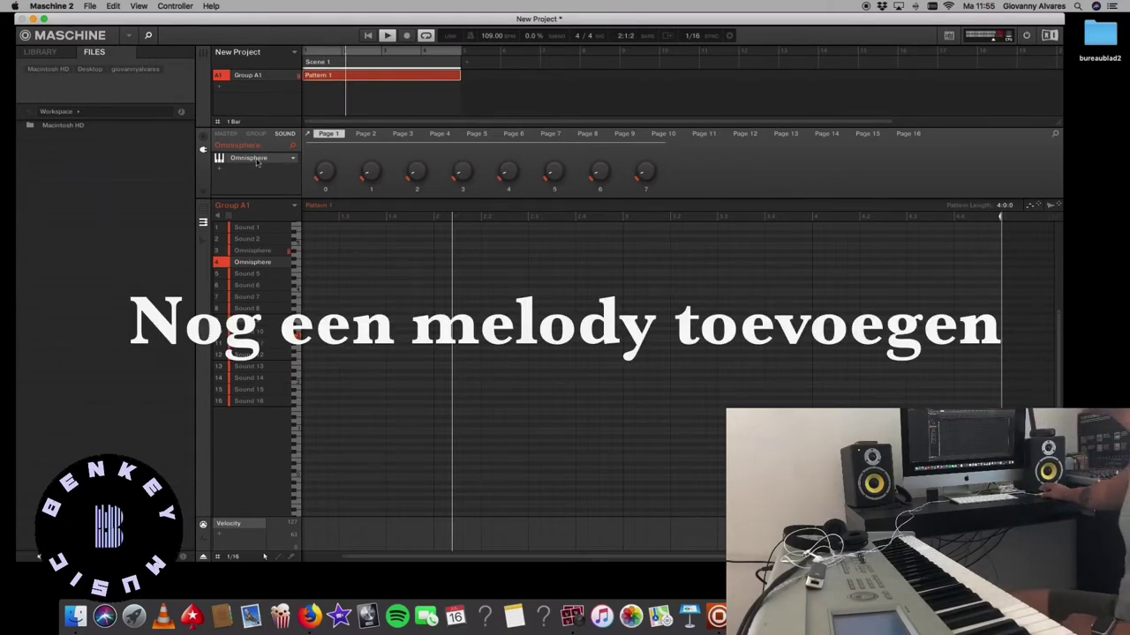
click(257, 161)
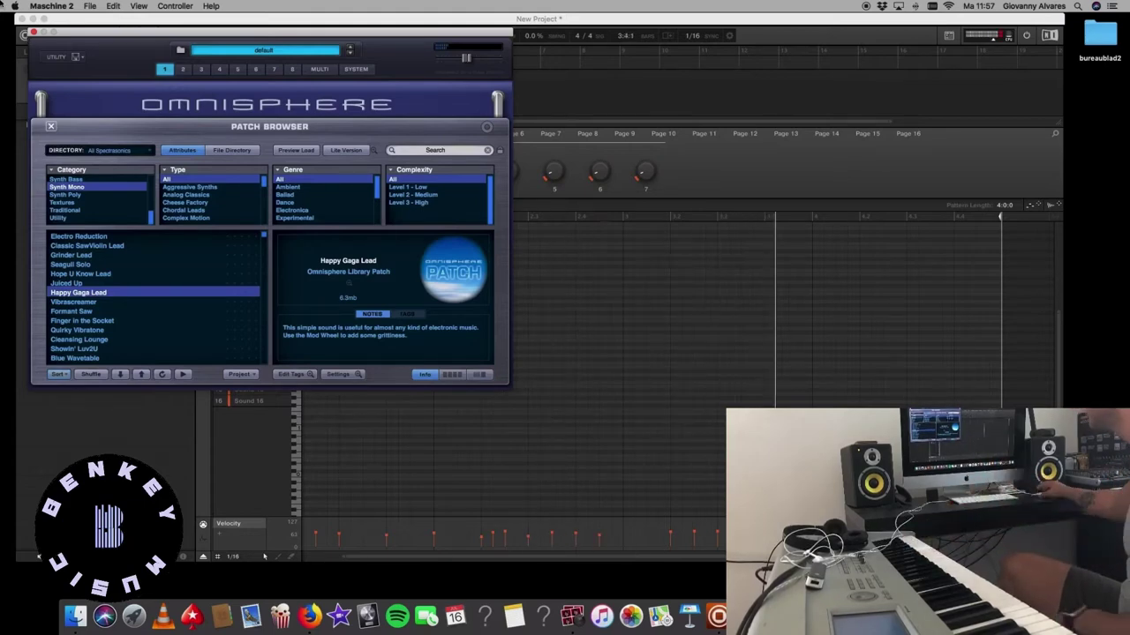
click(34, 32)
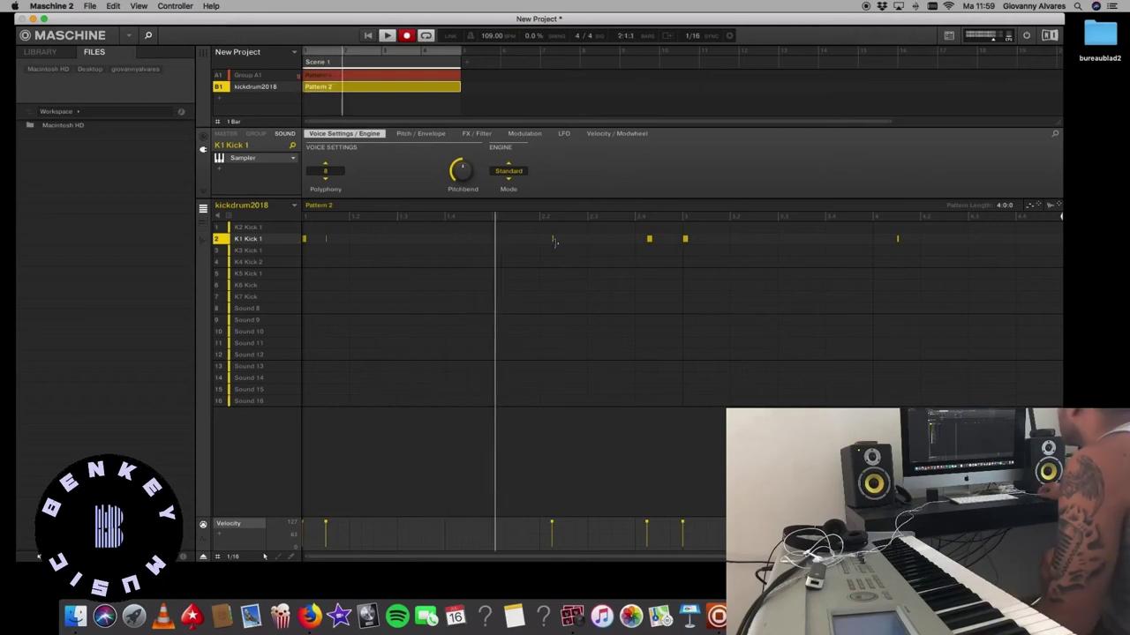
- Move the two K1 Kick 1 notes in the second bar of Pattern 2 to beats 2.2 and 2.4
mouse_move(553, 241)
mouse_down()
mouse_move(565, 244)
mouse_move(546, 241)
mouse_up()
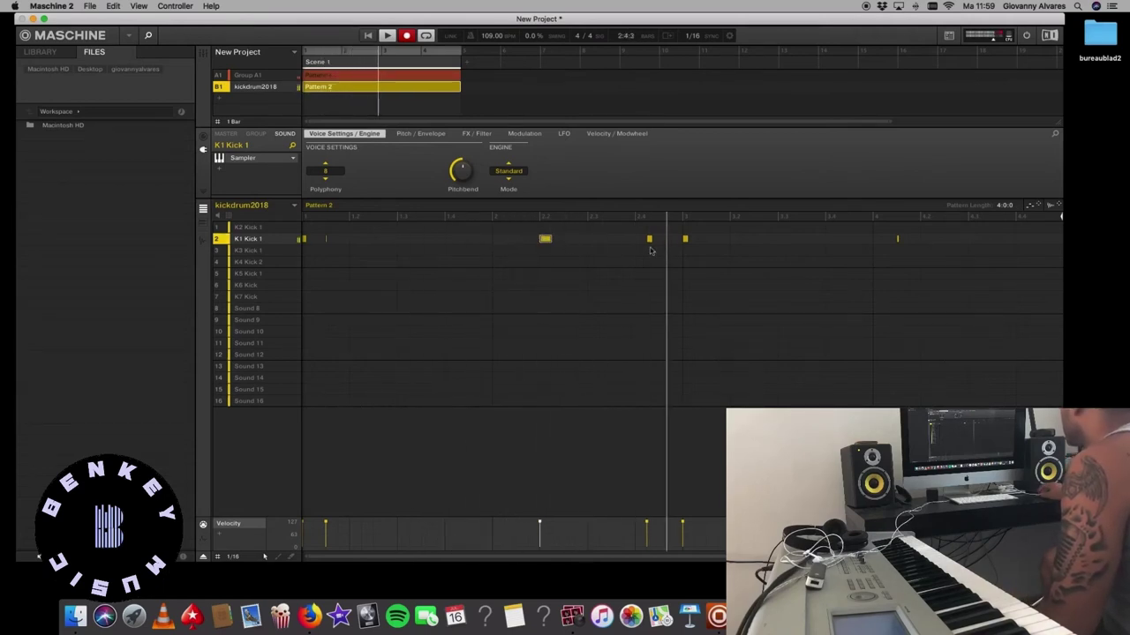
mouse_move(626, 256)
mouse_down()
mouse_move(681, 234)
mouse_move(631, 245)
mouse_up()
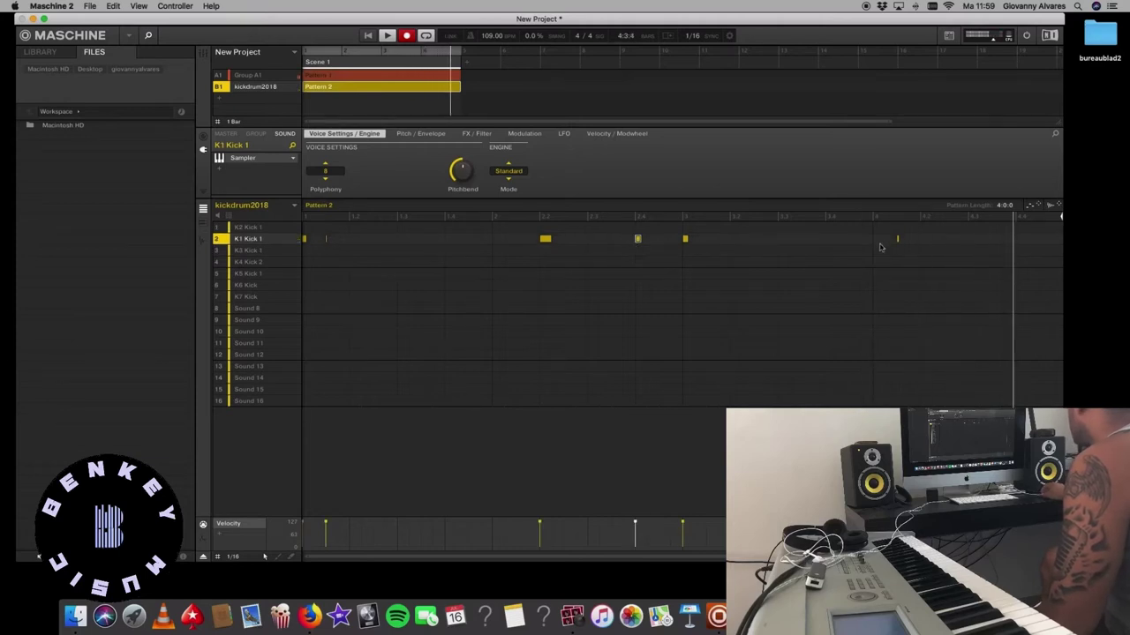
- Place two K1 Kick 1 notes in bar 4, halfway through beats 4.2 and 4.3, using the existing kick and a copy
click(900, 239)
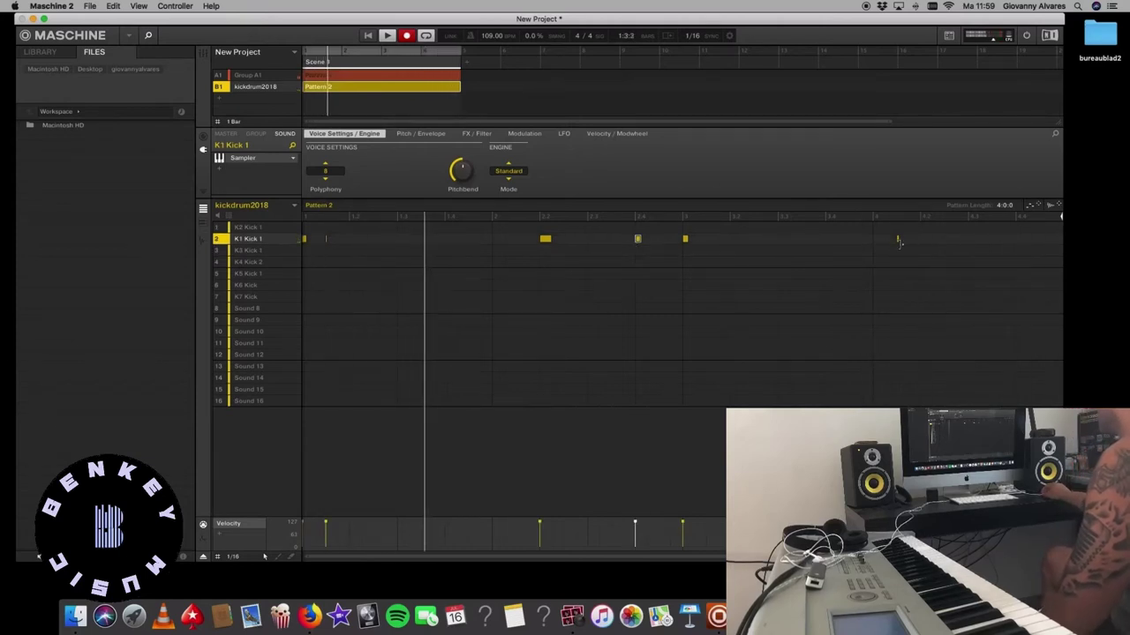
drag(902, 243, 1005, 240)
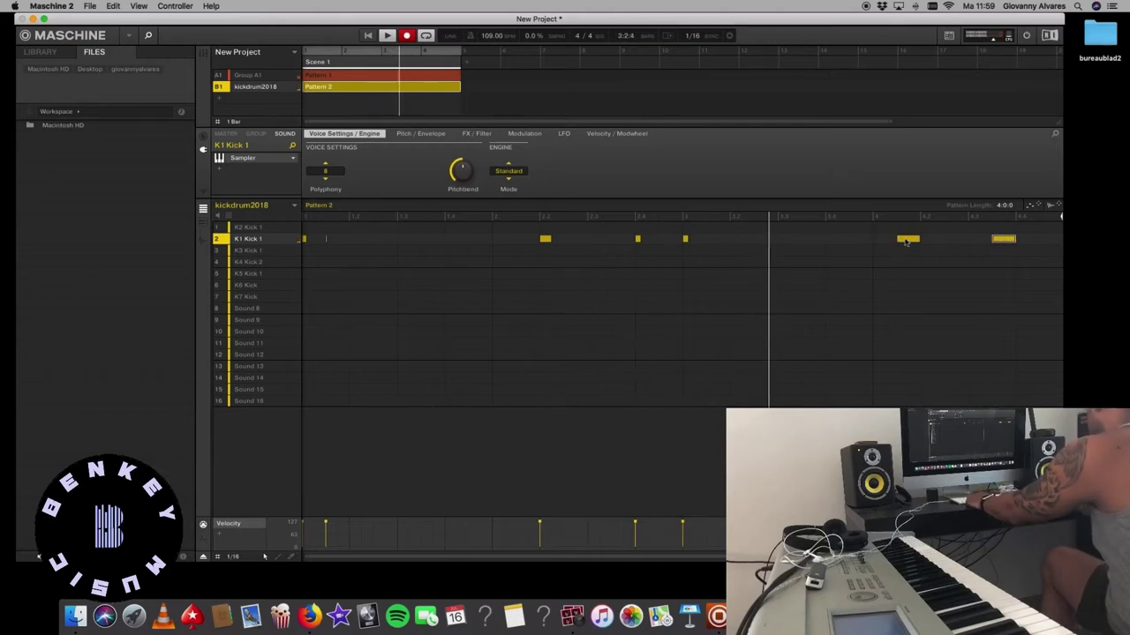
drag(906, 242, 955, 244)
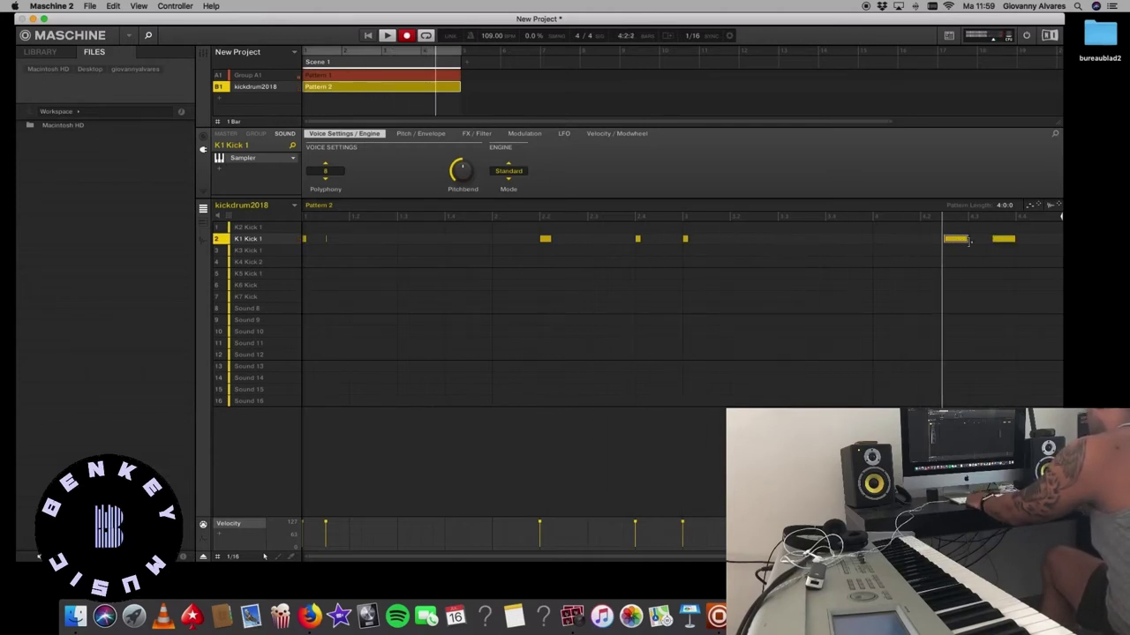
drag(969, 241, 1005, 244)
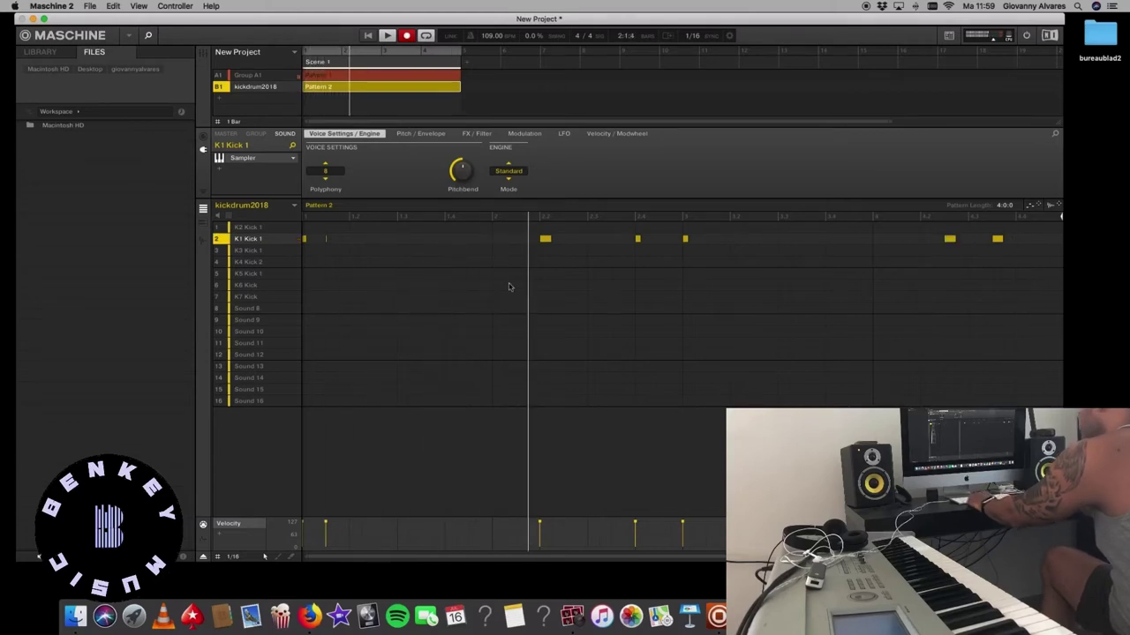
click(406, 36)
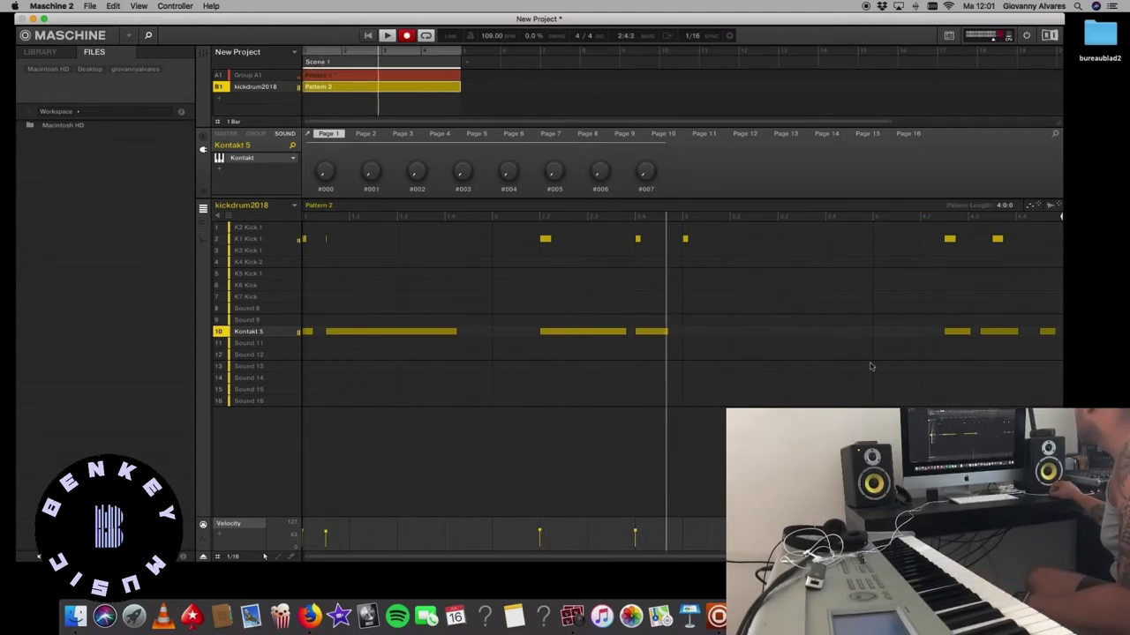
- Copy the opening Kontakt 5 notes to bar 3 and delete the surplus copied note and first original note in bar 4
drag(591, 394, 718, 335)
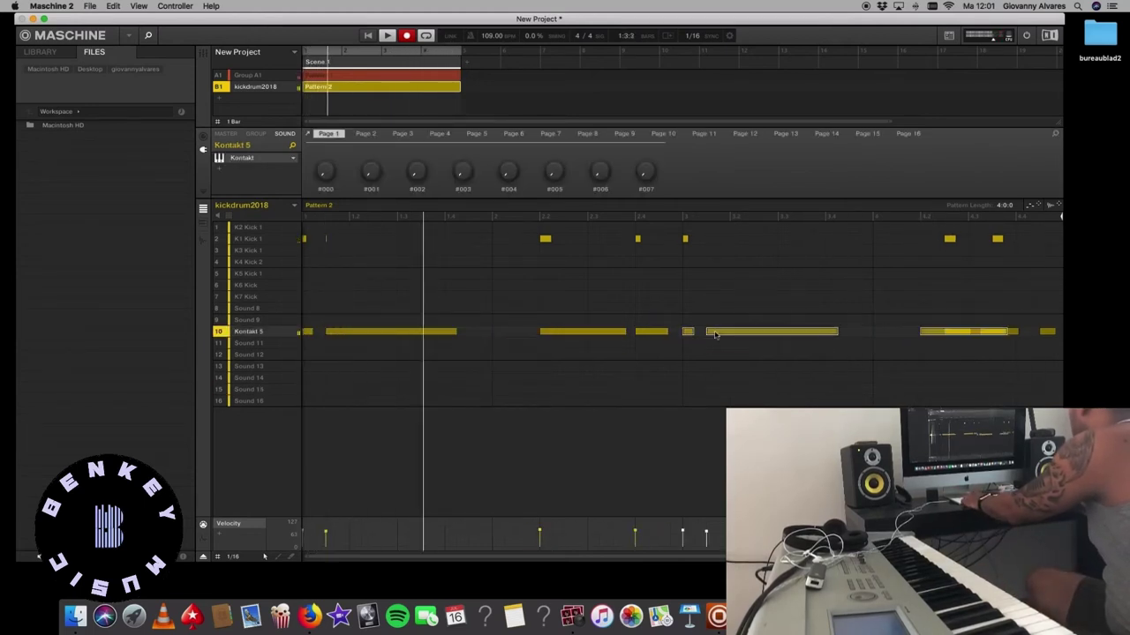
click(802, 378)
right_click(935, 333)
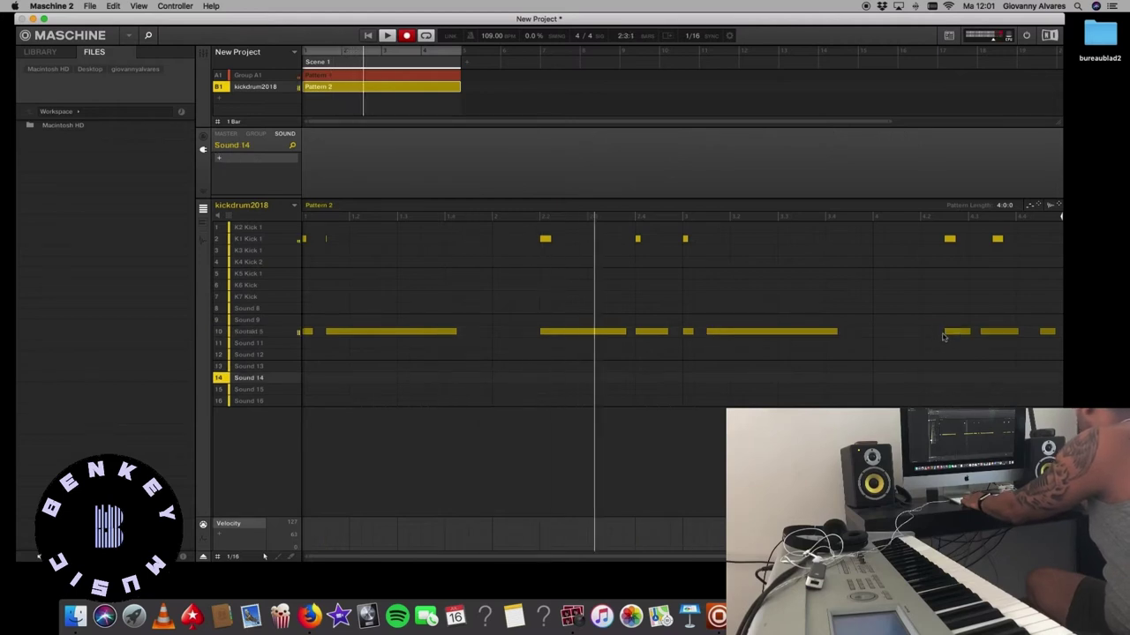
right_click(949, 332)
- Move the two remaining Kontakt 5 notes in bar 4 earlier so they line up with the K1 kicks
click(999, 334)
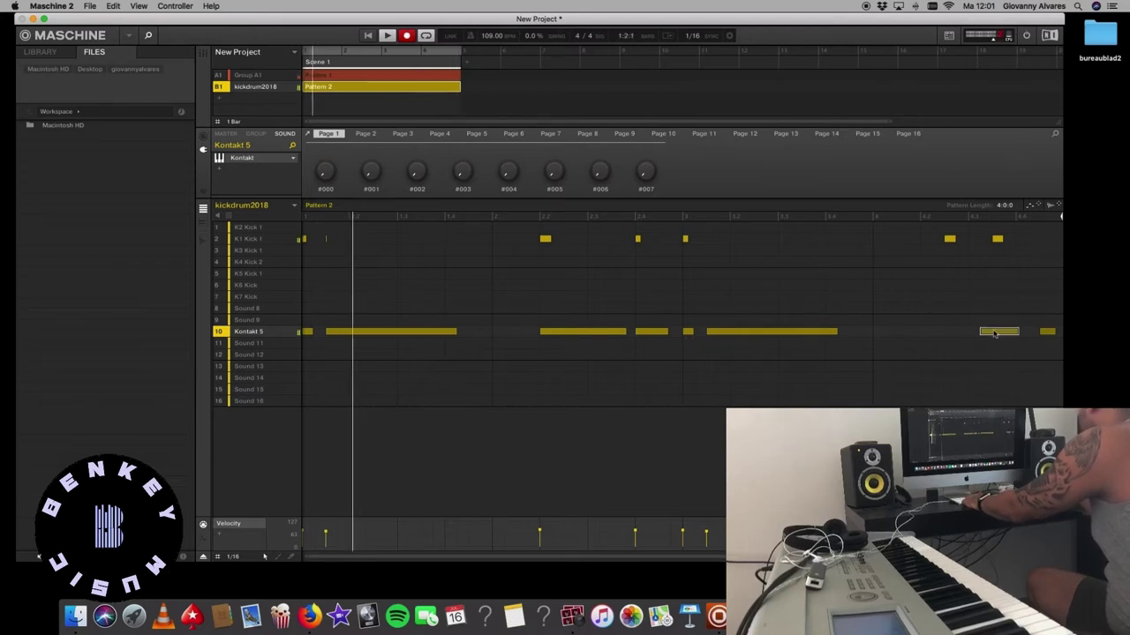
drag(988, 332, 952, 335)
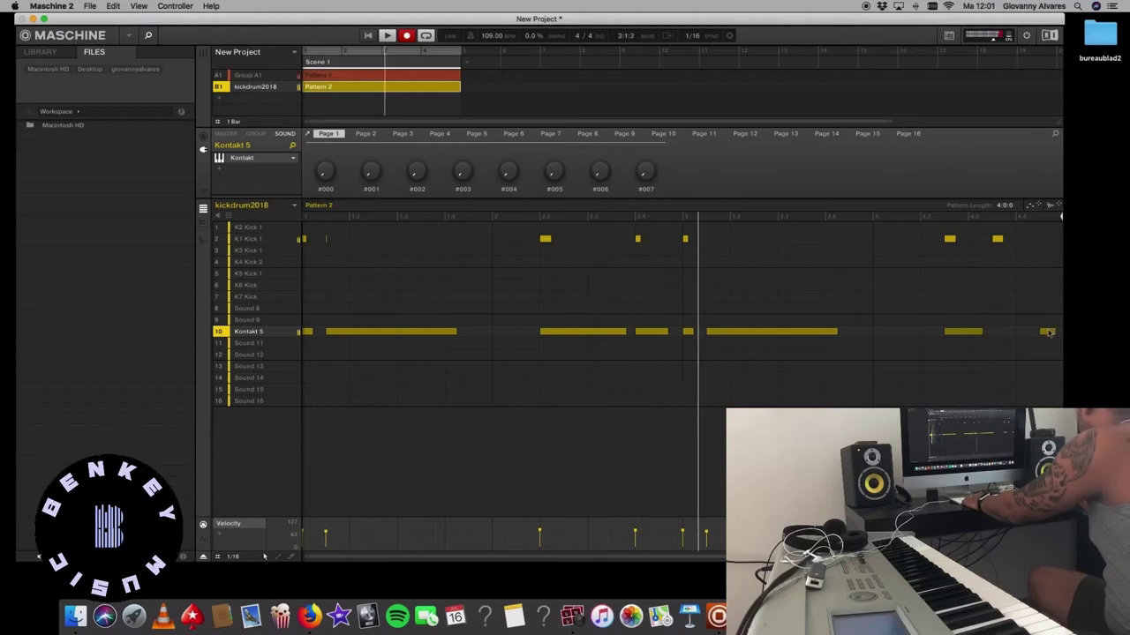
drag(1046, 335, 997, 338)
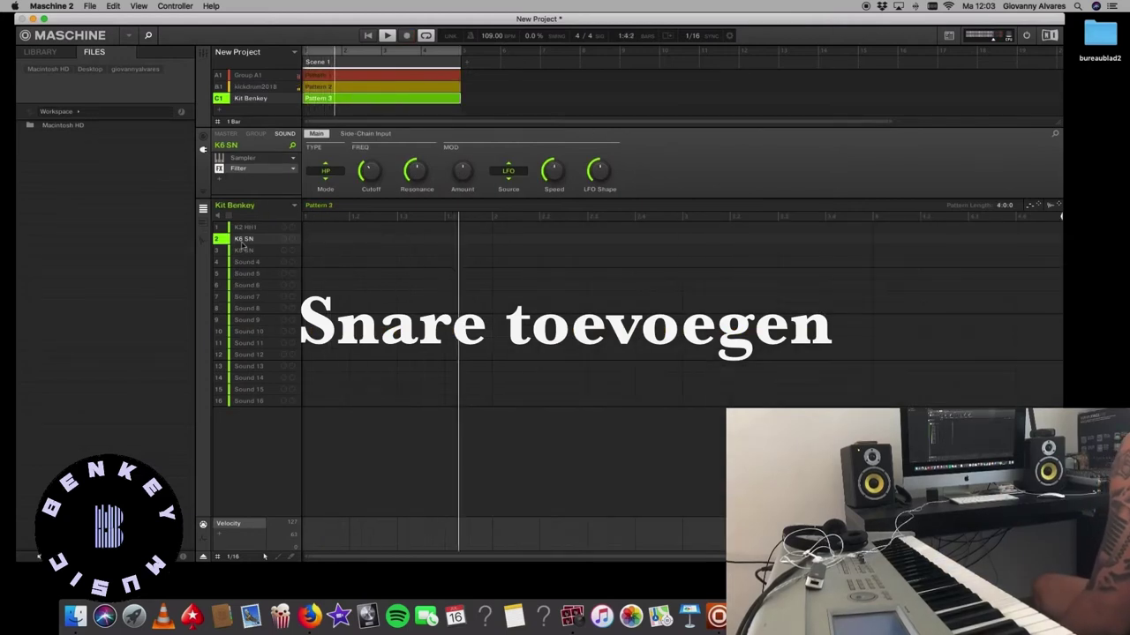
- Record a five-hit snare pattern with K6 SN in Pattern 3 of the Kit Benkey group
key(r)
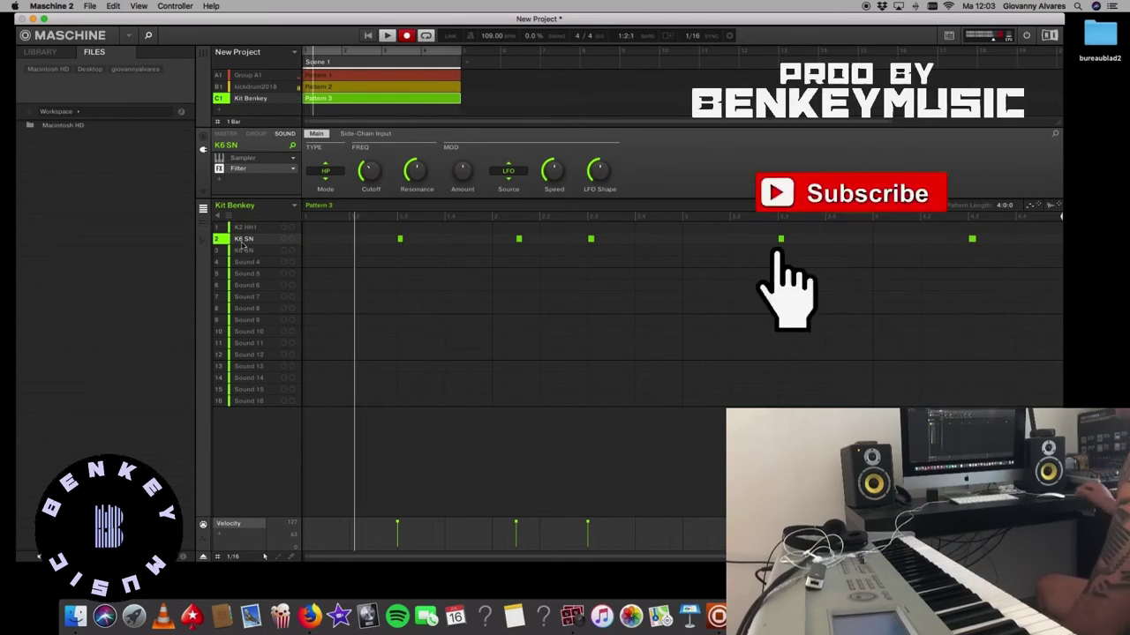
click(406, 35)
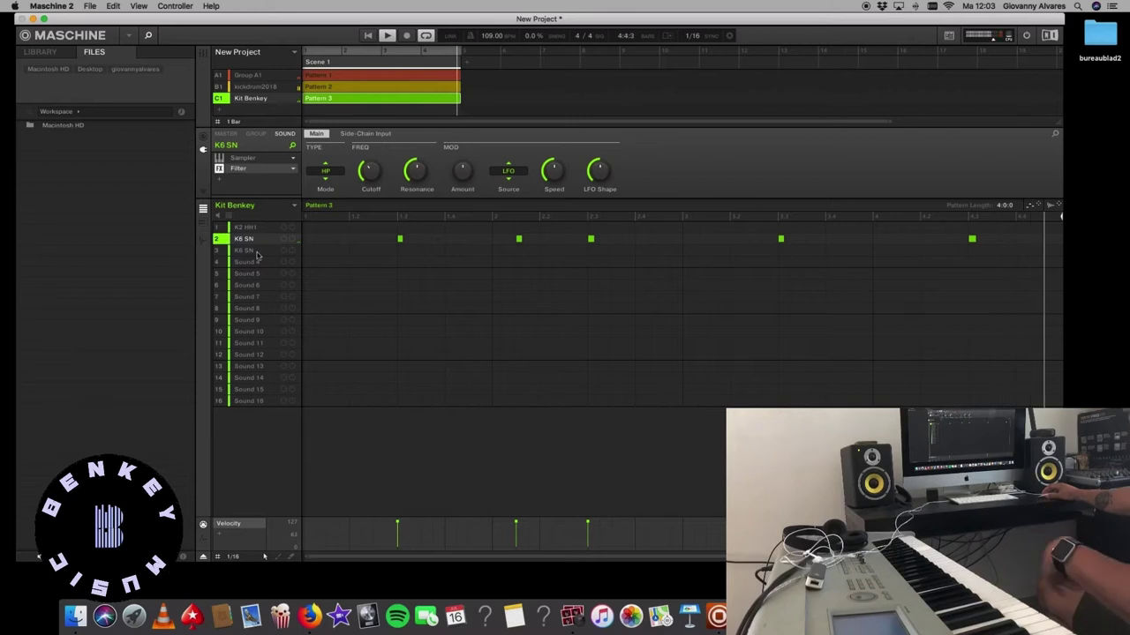
click(203, 53)
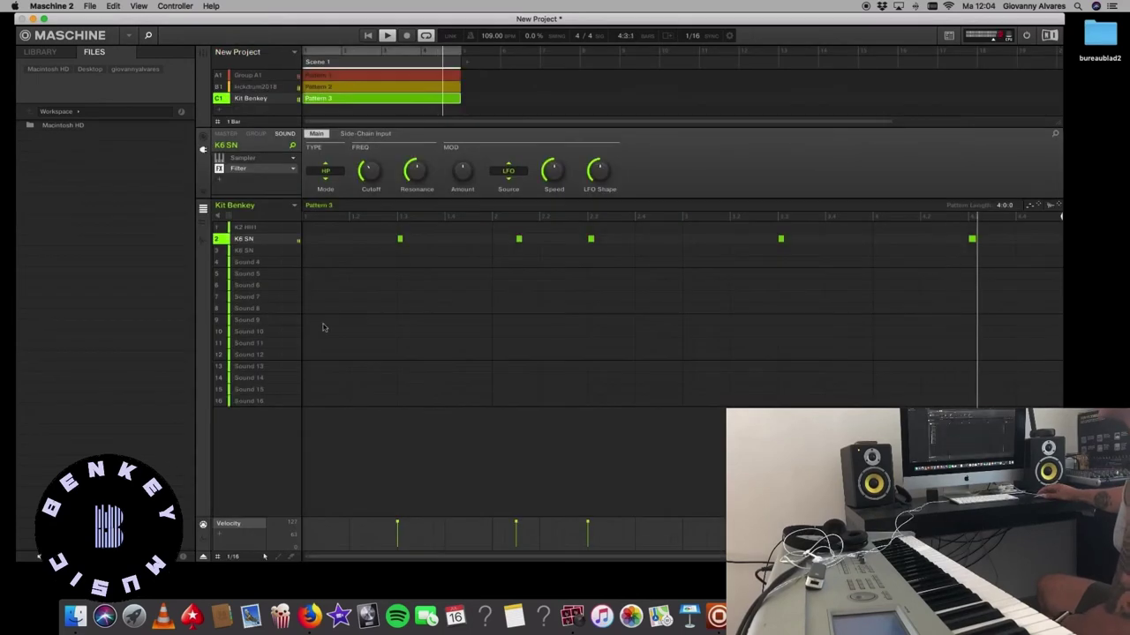
- Load a Clap Concentration sample from the library's Drums clap samples onto Sound 4 and record claps on the snare hits
click(249, 273)
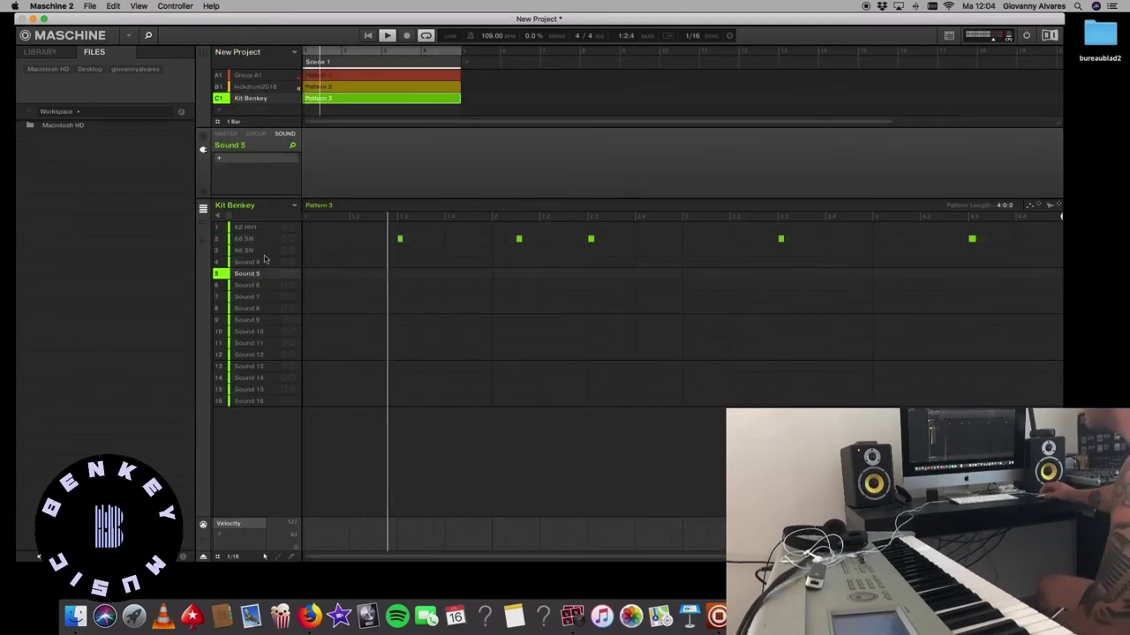
click(250, 262)
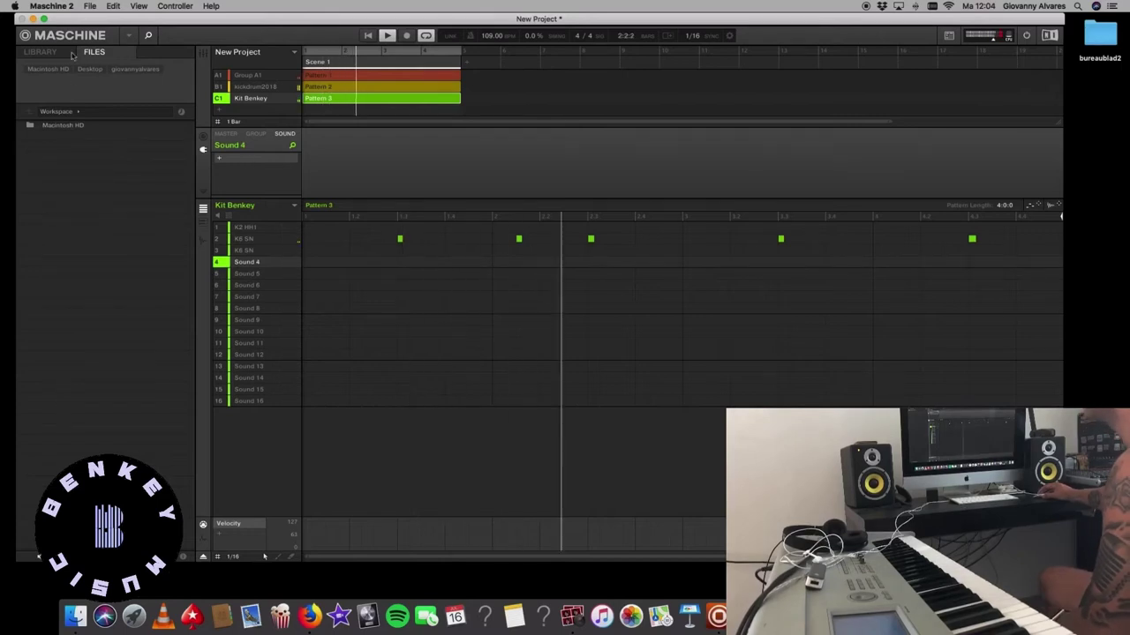
click(40, 52)
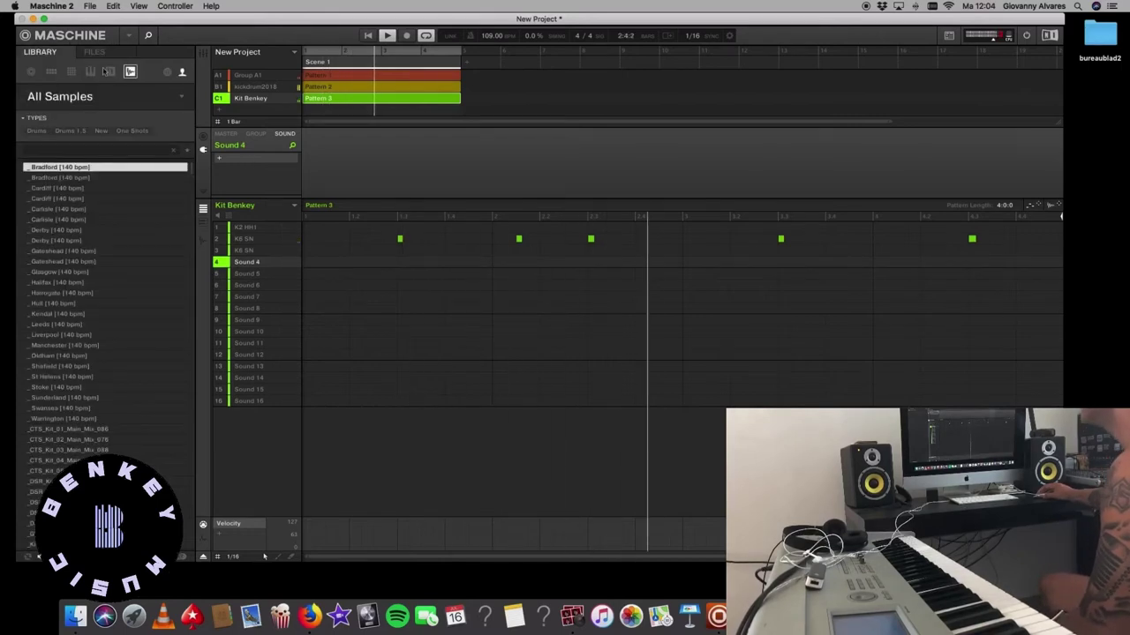
click(37, 130)
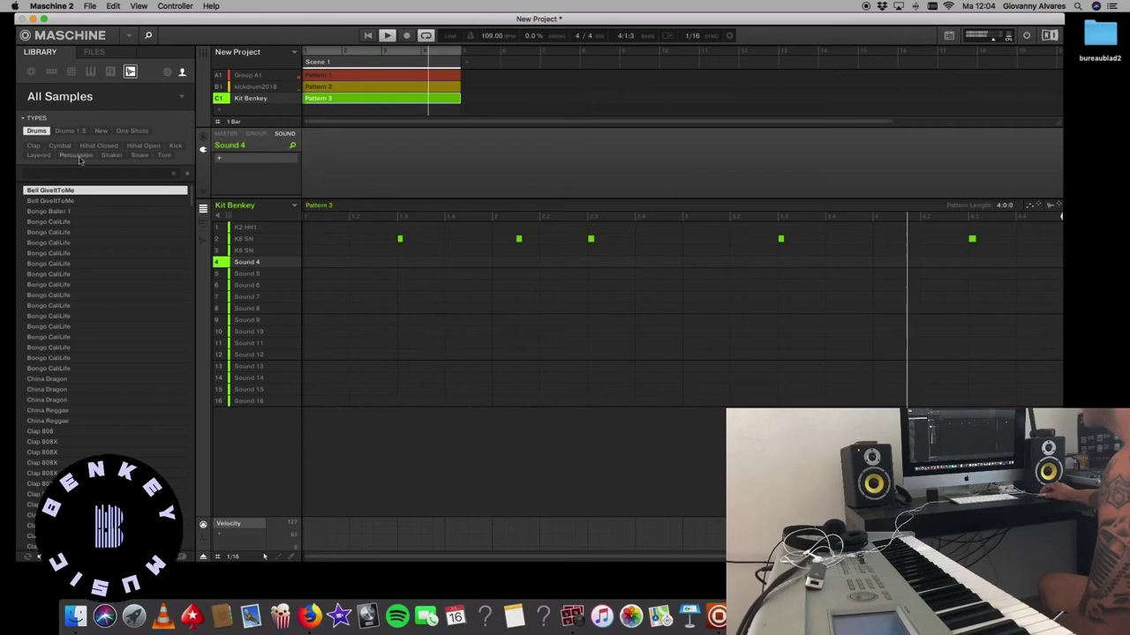
click(34, 144)
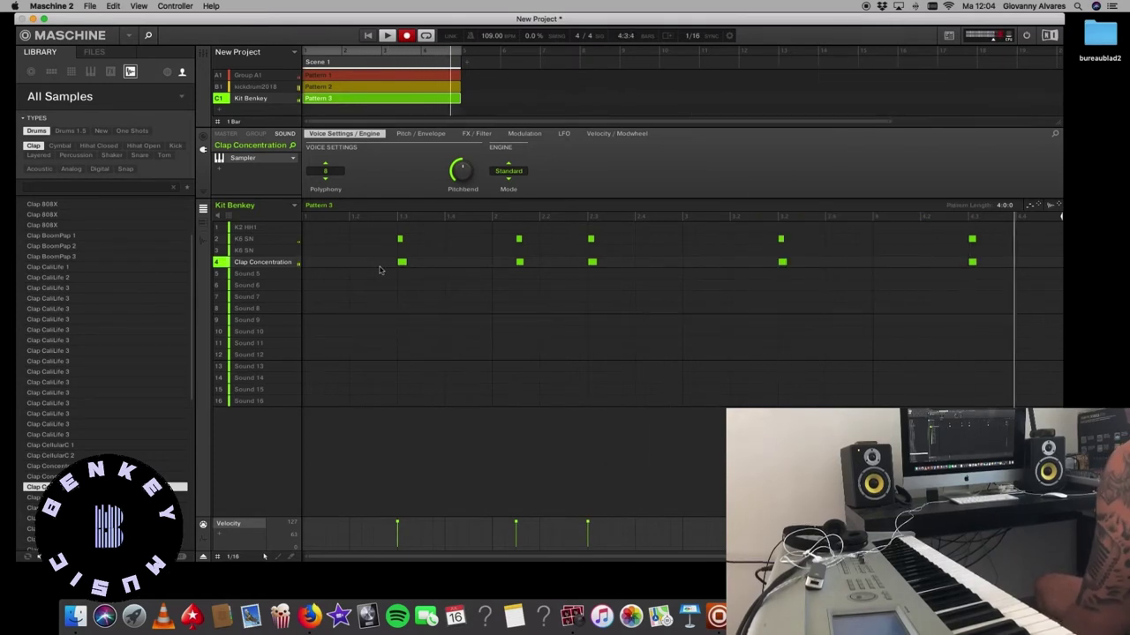
click(406, 35)
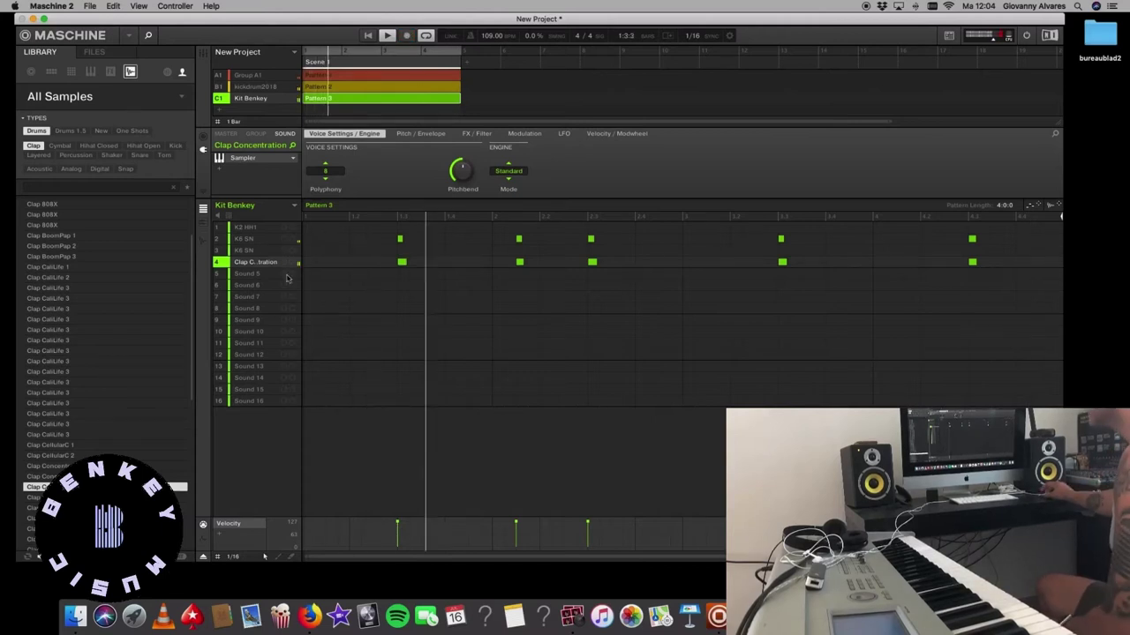
click(203, 53)
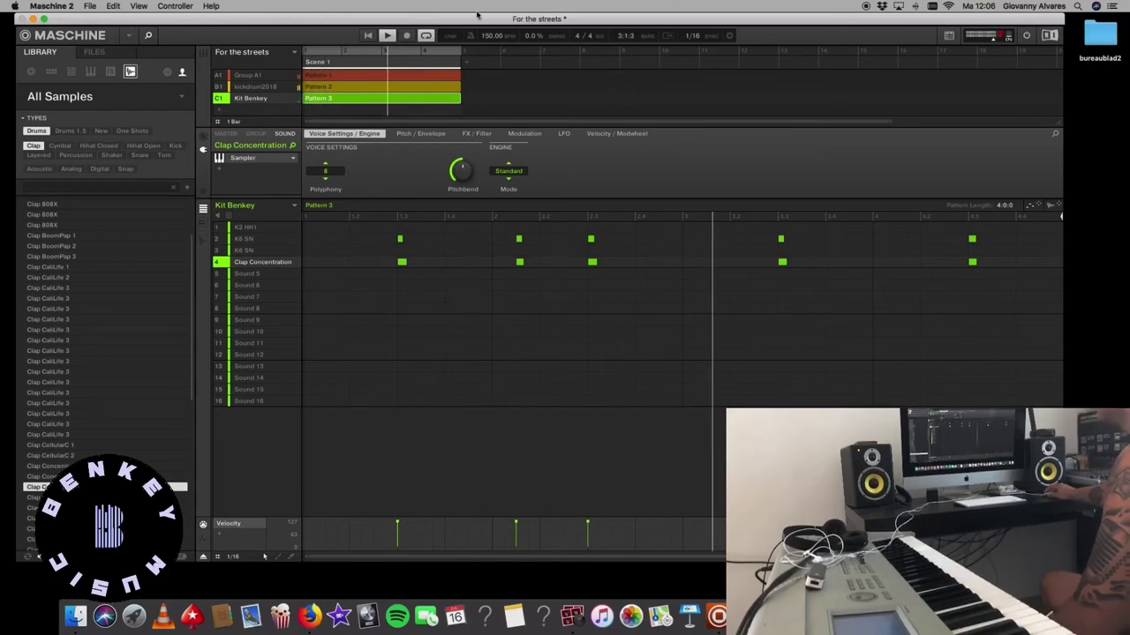
- Duplicate Group A1's first Omnisphere sound with its notes to Sound 6 and add the HalfTime effect at 4 Bars, 2x and 80% mix
click(263, 86)
click(260, 75)
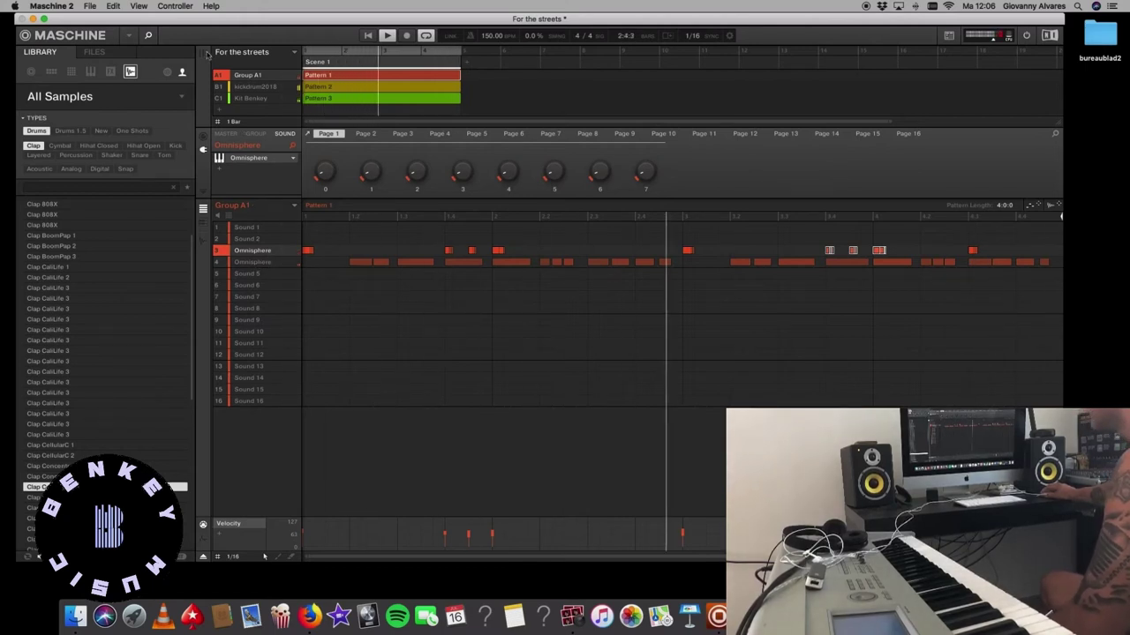
right_click(251, 252)
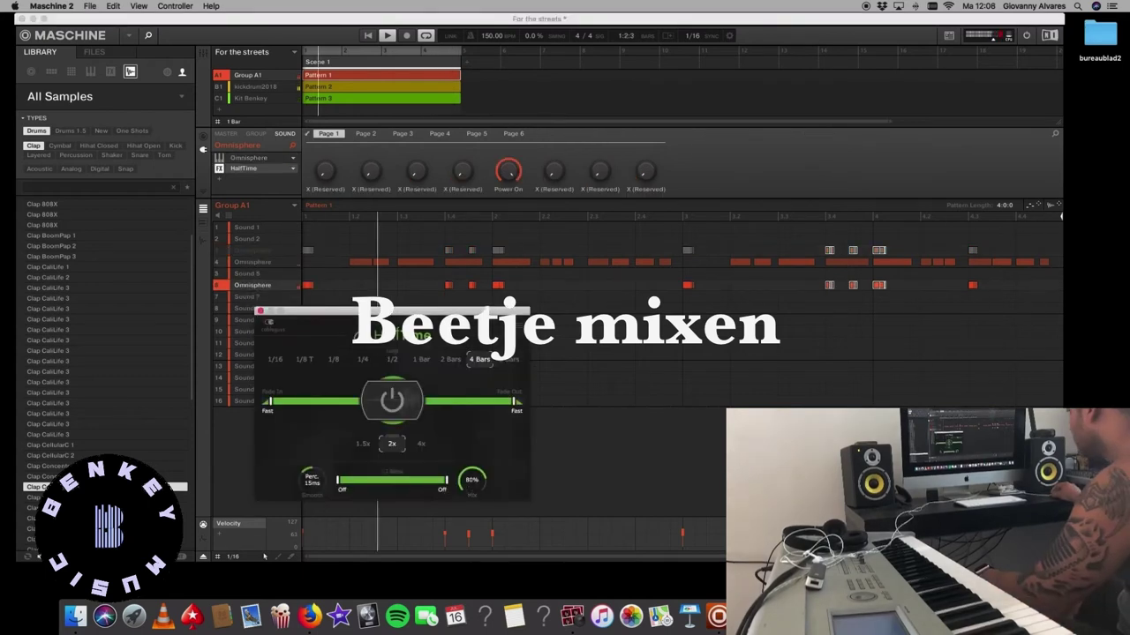
key(XF86AudioRaiseVolume)
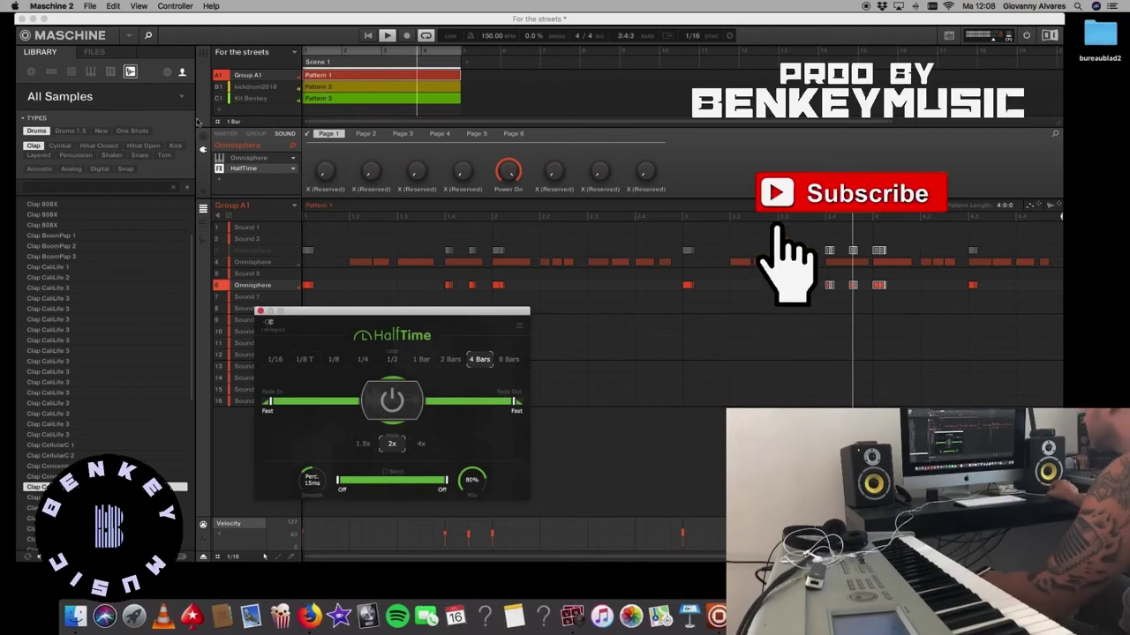
- Unmute the original Omnisphere sound in slot 3 and set HalfTime's mix to 100% and its loop length to 1 Bar
click(219, 252)
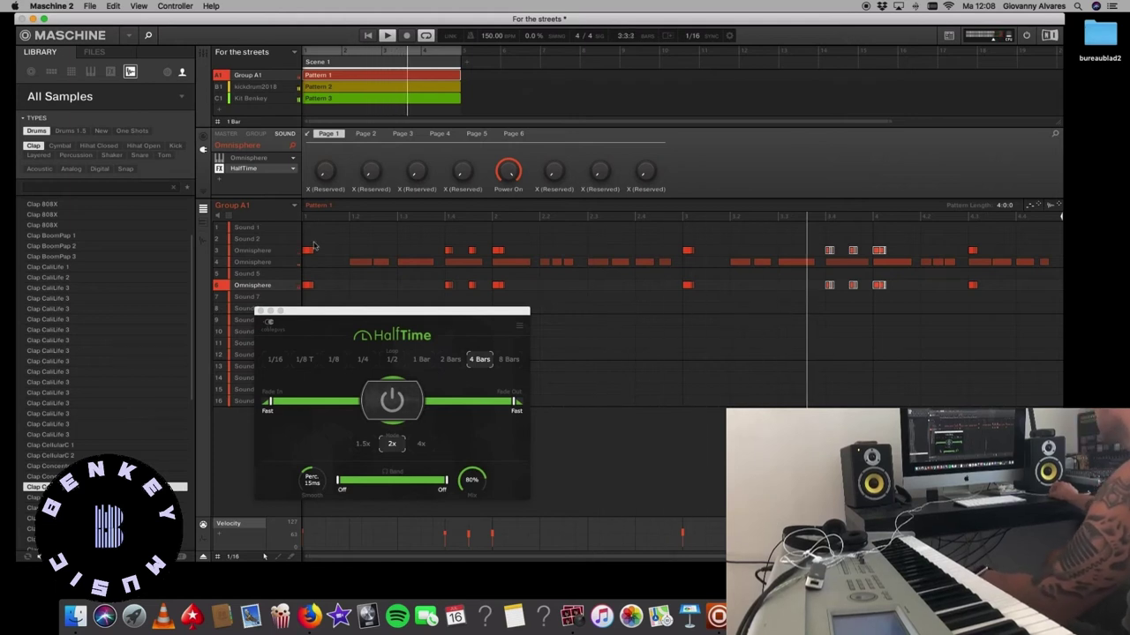
drag(471, 485, 472, 468)
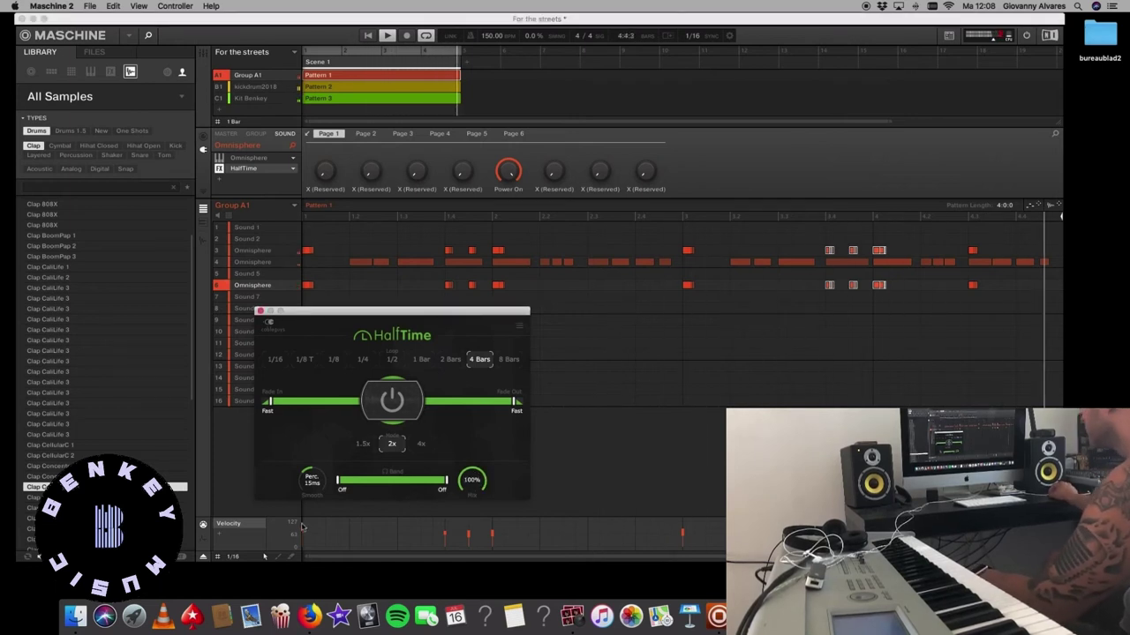
click(423, 359)
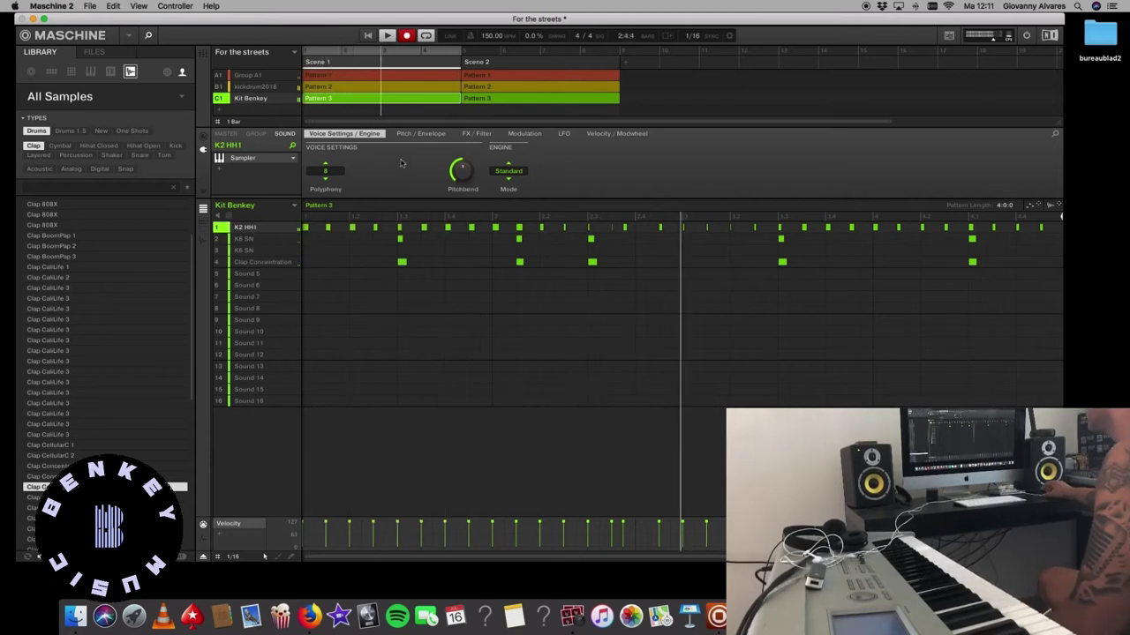
- Clean up the K2 HH1 hi-hat notes in Pattern 3 by deleting the main-pitch note above the first lower-pitched roll
click(203, 221)
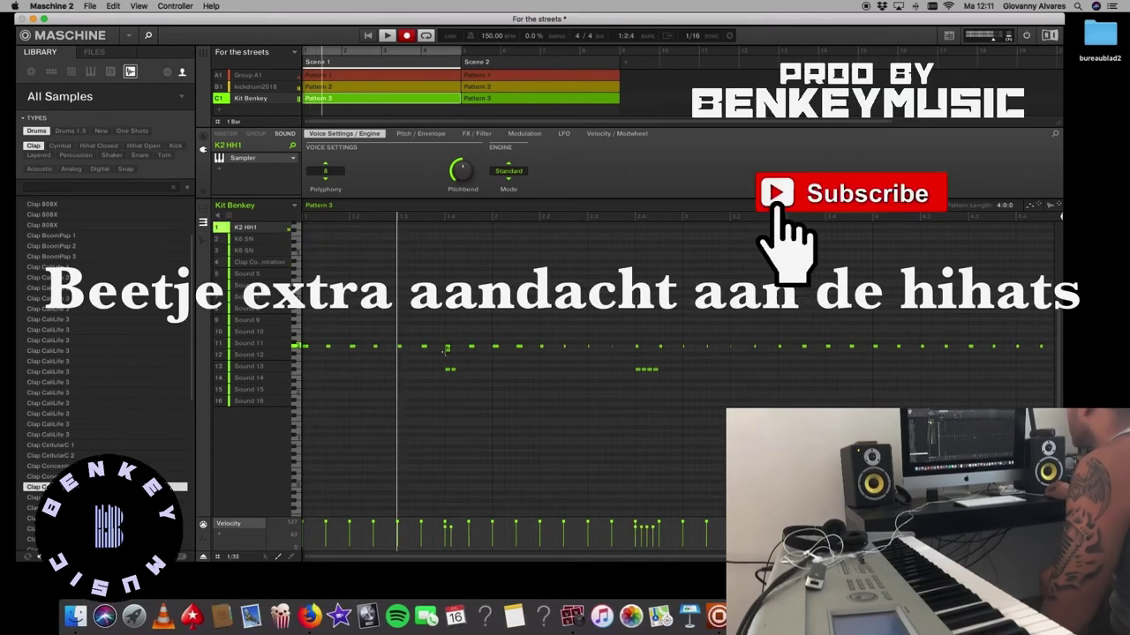
right_click(446, 350)
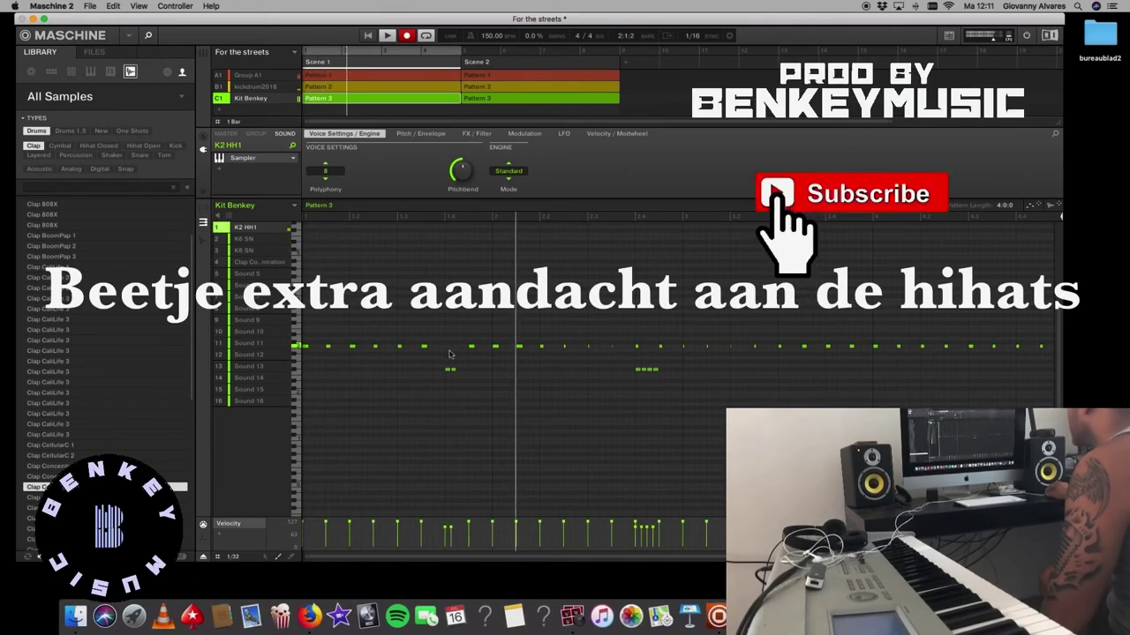
double_click(638, 348)
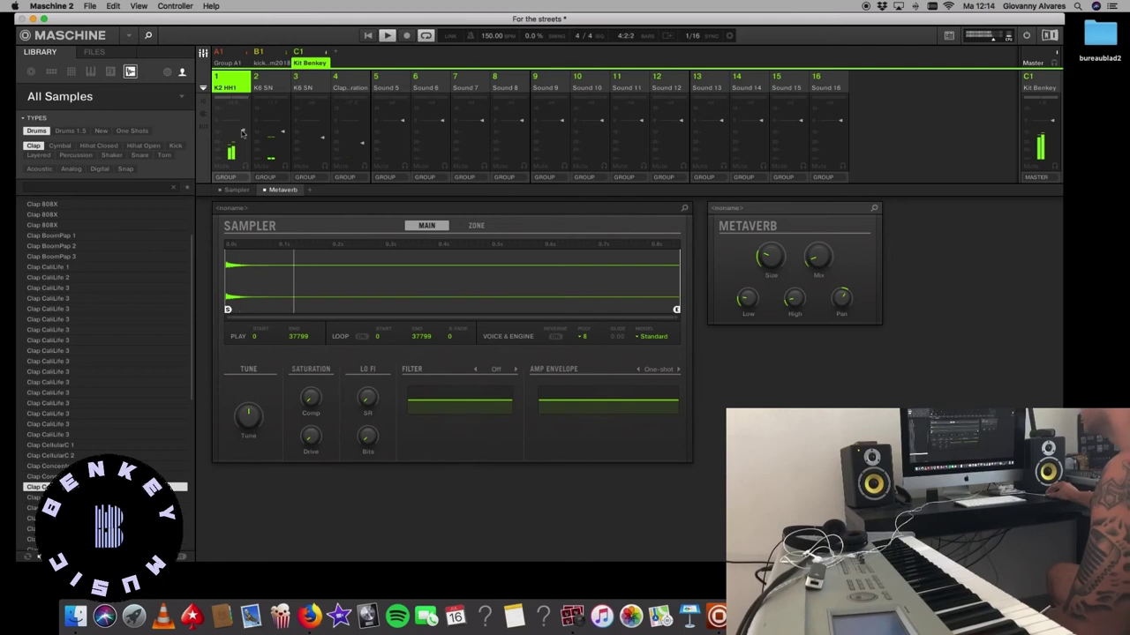
- Return from the mixer to the arrangement and duplicate Scene 1
click(204, 53)
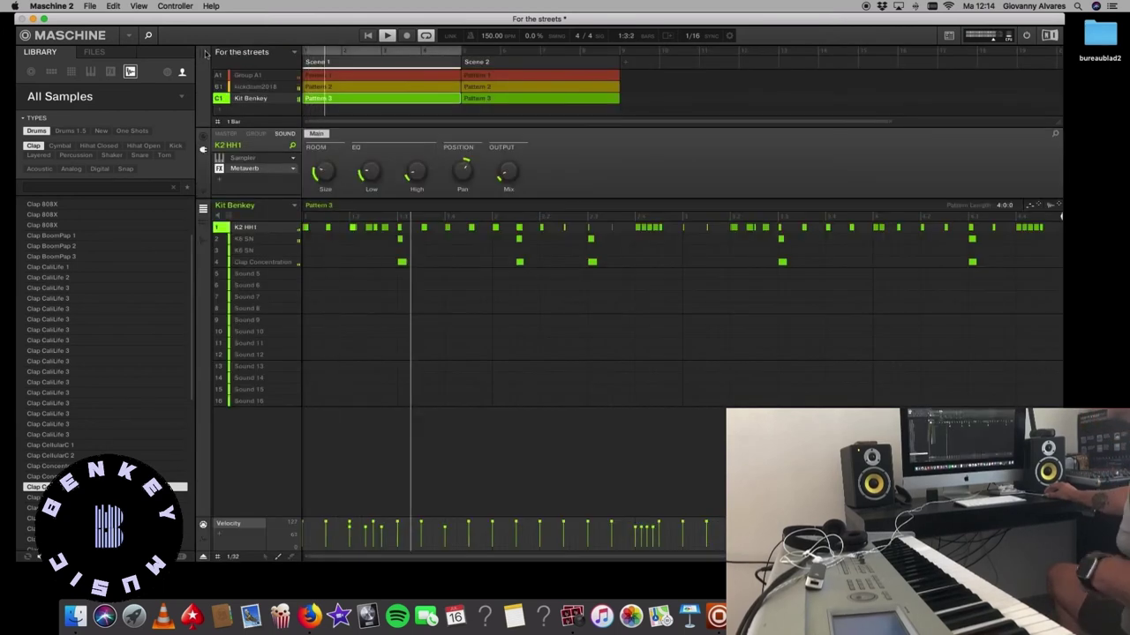
right_click(330, 61)
click(354, 78)
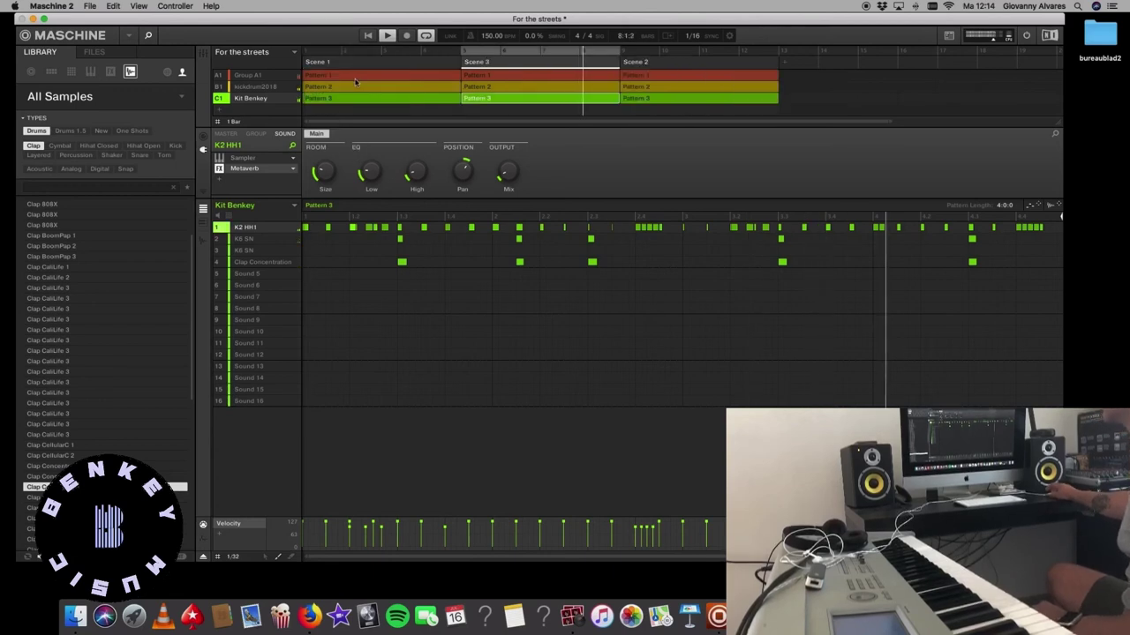
- Remove the kickdrum2018 and Kit Benkey patterns from Scene 1
click(323, 77)
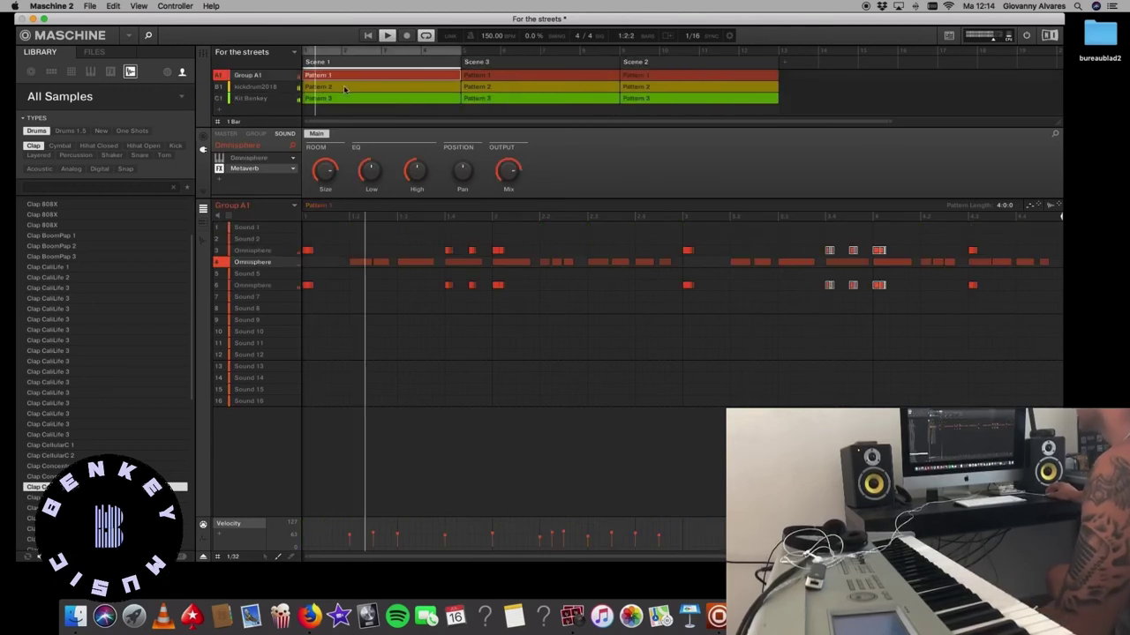
double_click(343, 89)
double_click(340, 101)
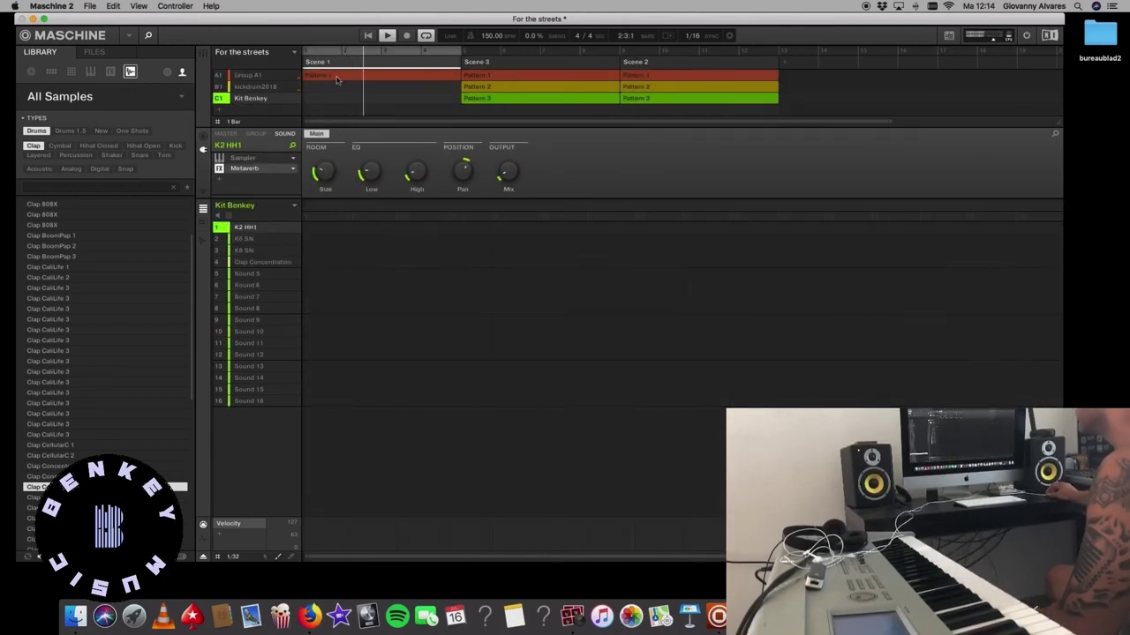
- Duplicate Group A1's Pattern 1 so that Scene 1 uses its own copy
click(337, 77)
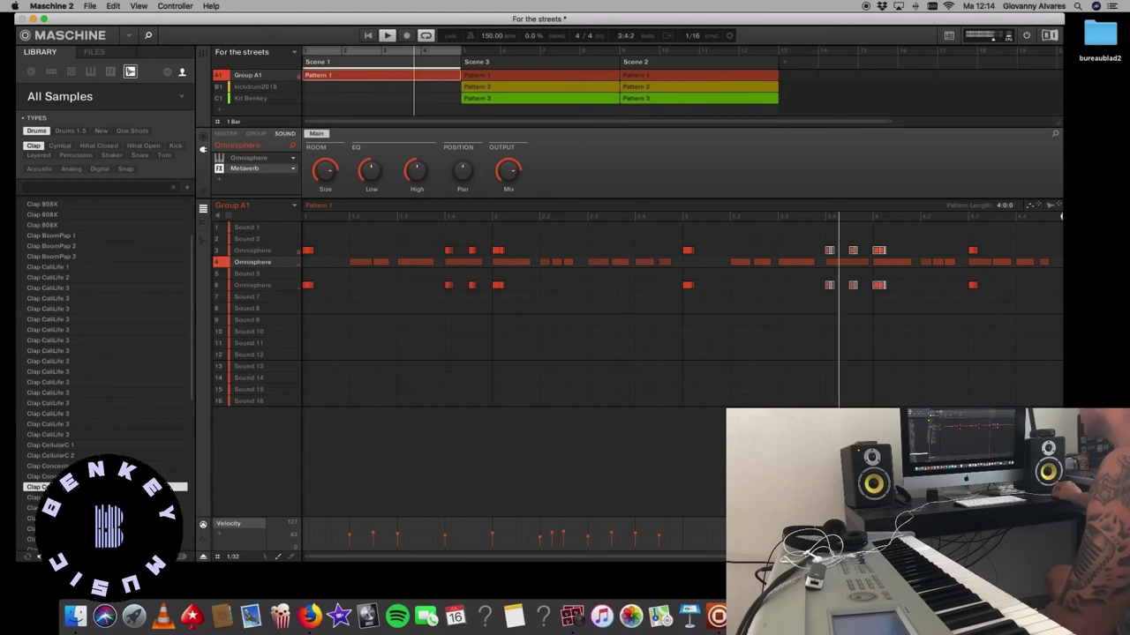
scroll(873, 262, down, 3)
click(319, 204)
right_click(330, 226)
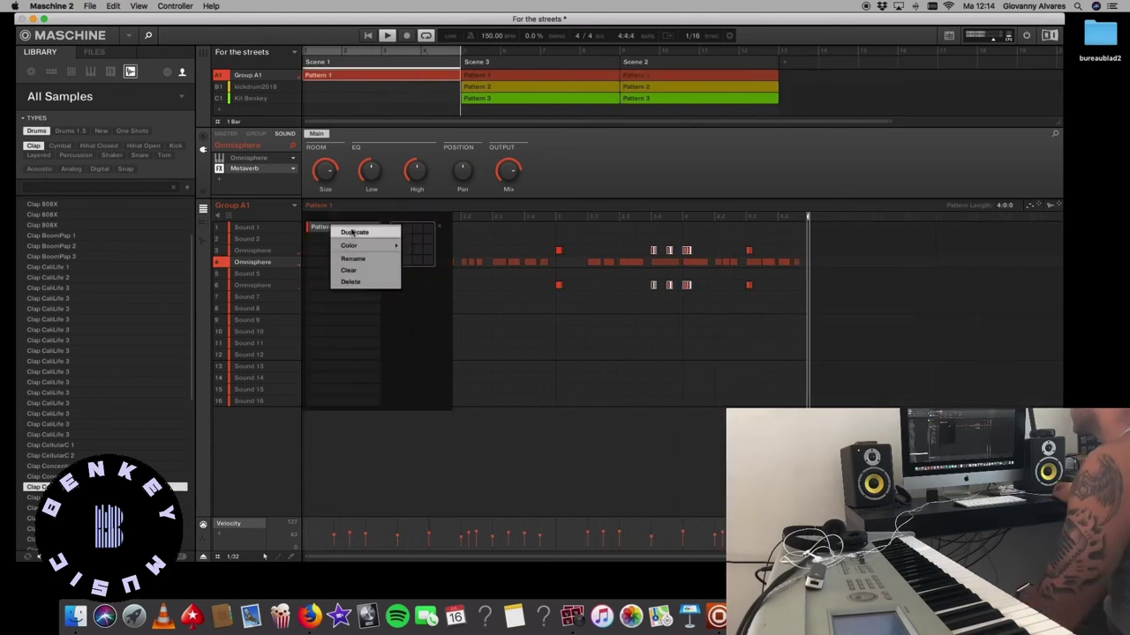
click(351, 231)
click(593, 351)
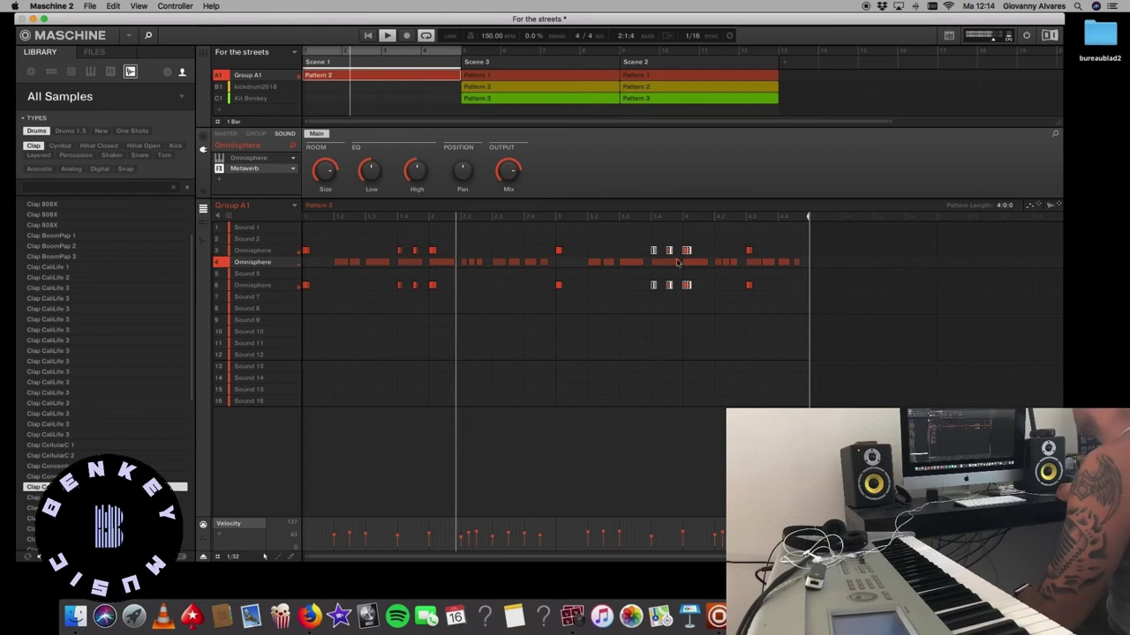
- Copy the Omnisphere sound in slot 4 of Group A1 and paste it onto Sound 11
right_click(269, 262)
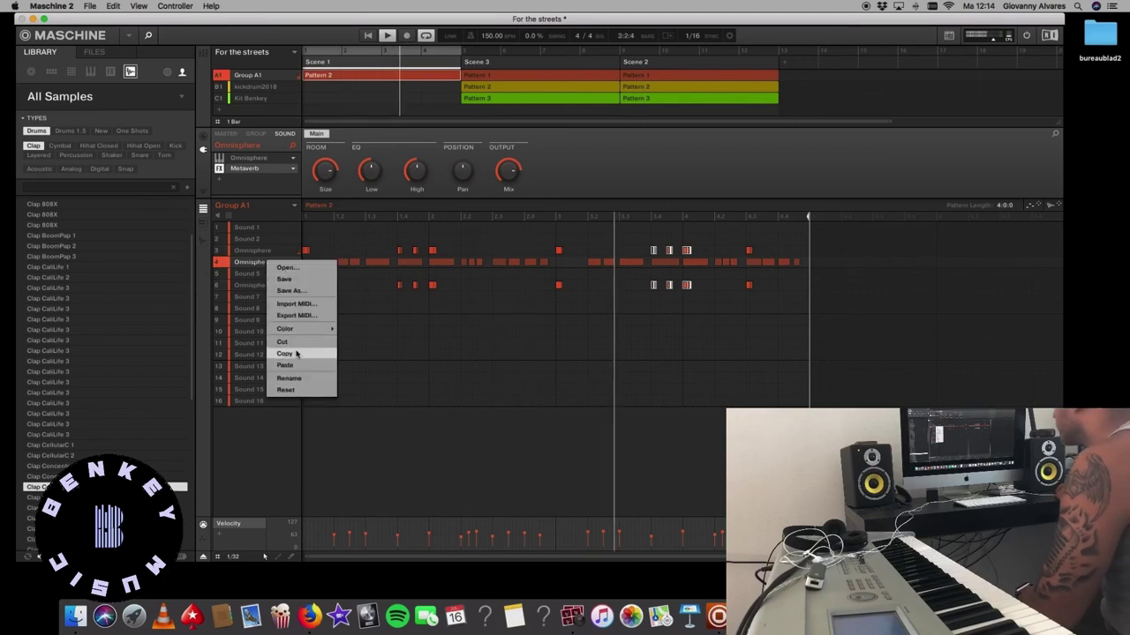
click(249, 343)
click(249, 343)
right_click(261, 340)
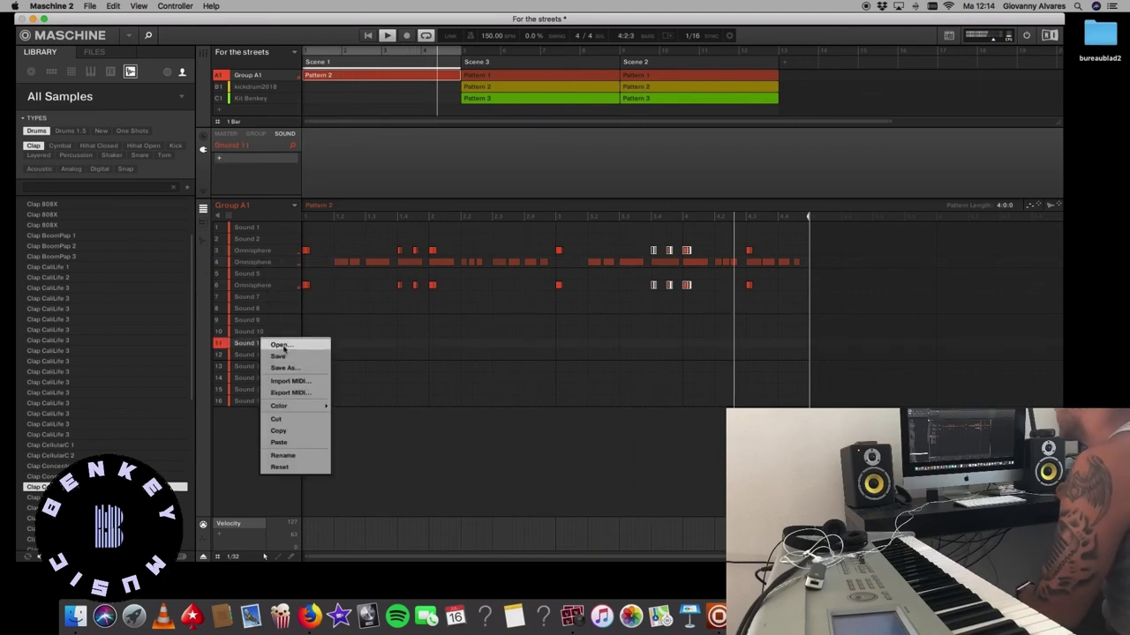
click(279, 442)
- Delete the slot 11 notes from Scene 3's Pattern 1 and the slot 4 Omnisphere notes from Scene 1's pattern
drag(873, 381, 320, 338)
key(Delete)
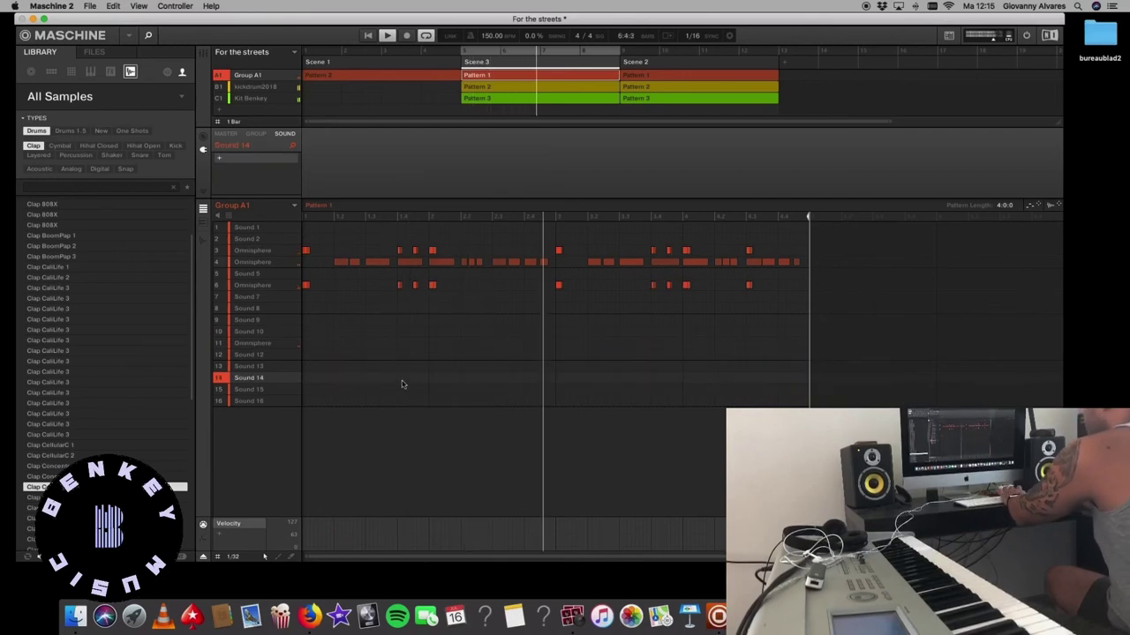
click(379, 76)
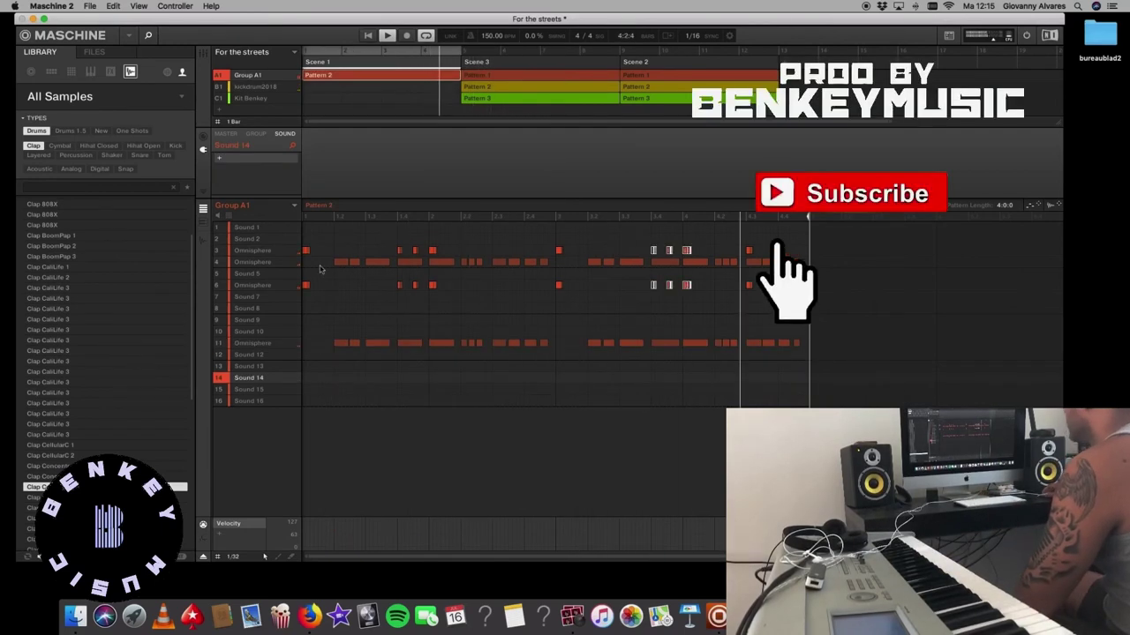
drag(323, 279, 735, 262)
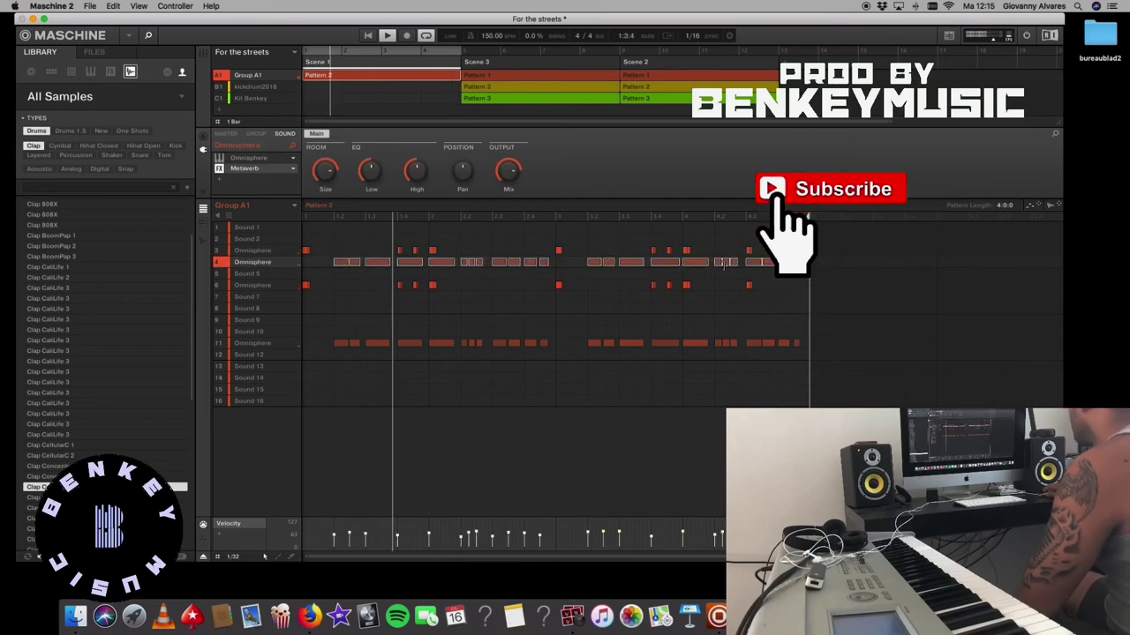
key(Delete)
- Replace Metaverb on the slot 11 Omnisphere with HalfTime (VST) and set its loop length to 2 Bars
click(261, 345)
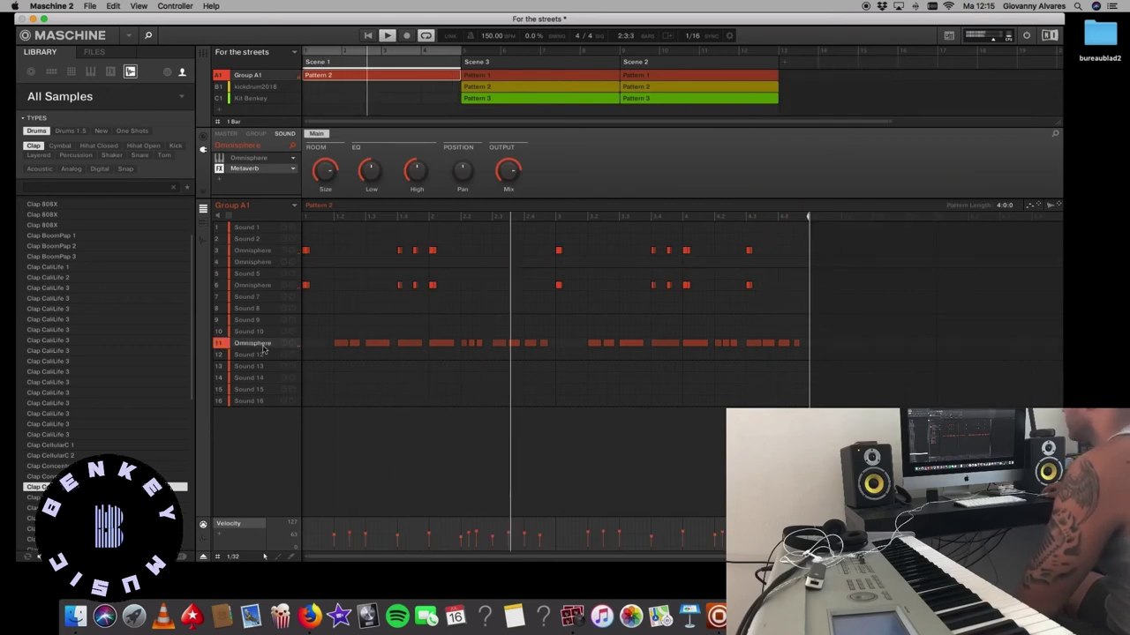
click(251, 168)
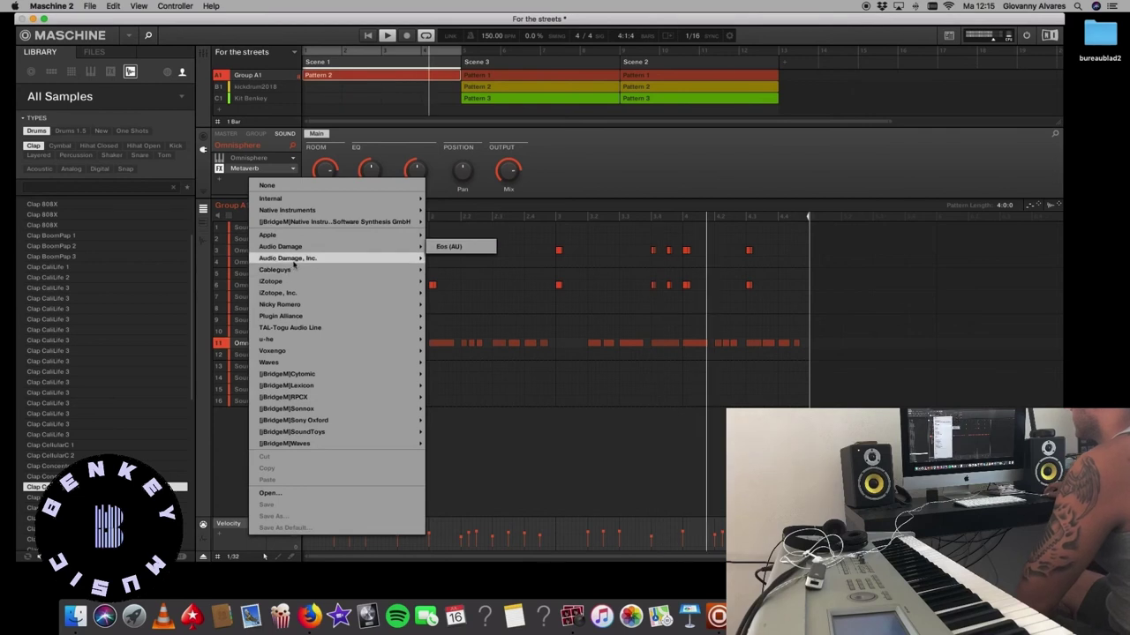
mouse_move(292, 275)
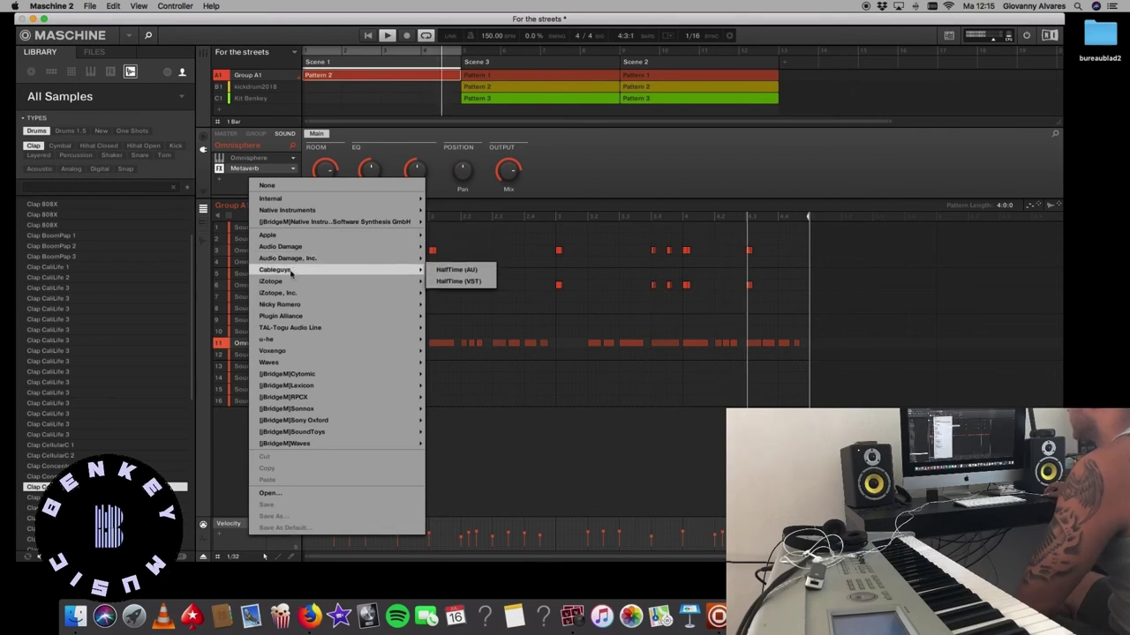
click(458, 283)
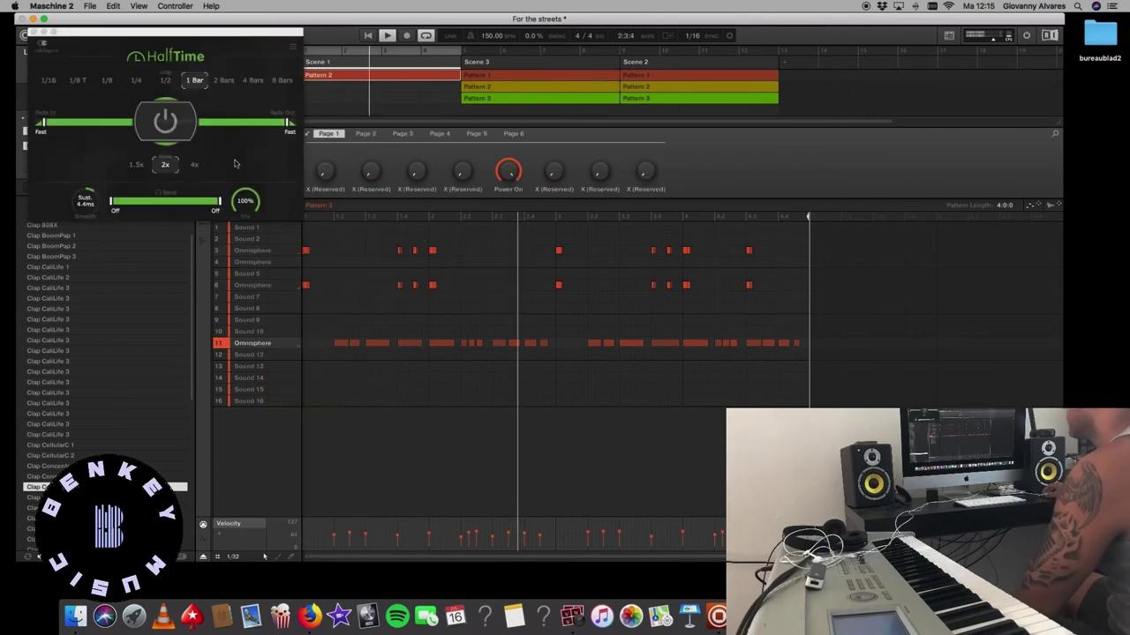
click(225, 80)
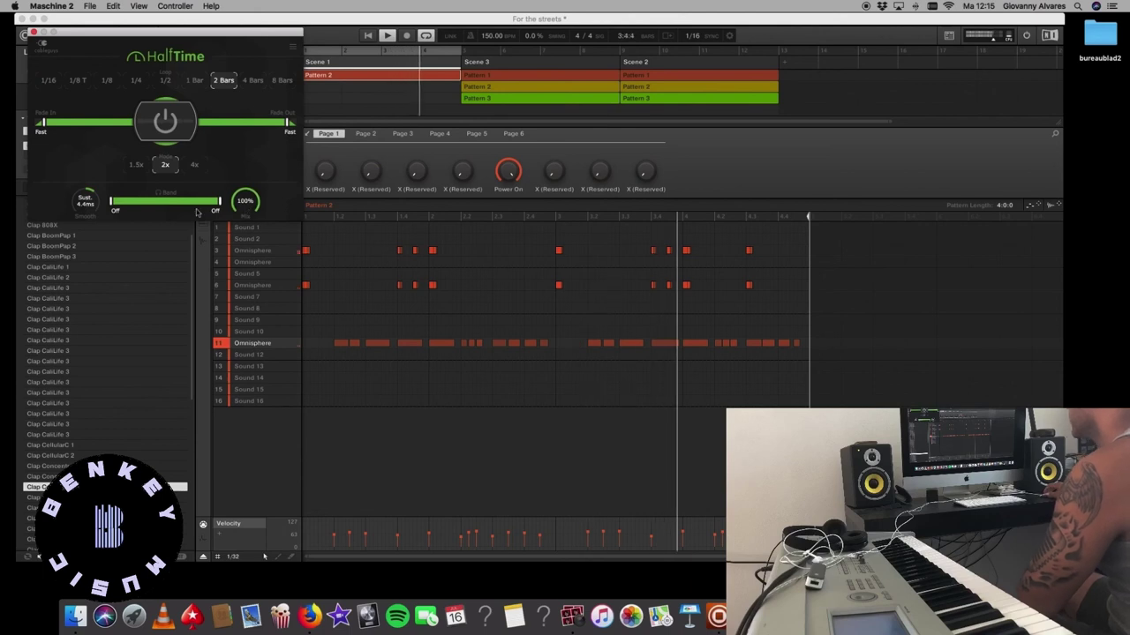